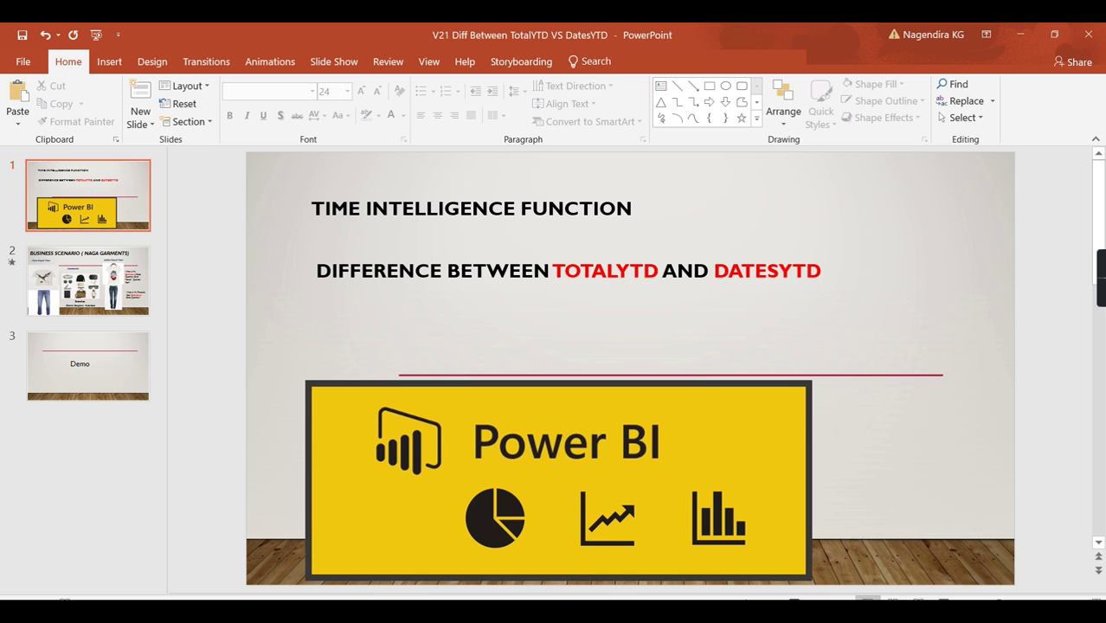
Switch to the Power BI report and select the Total YTD chart.
mouse_move(661, 615)
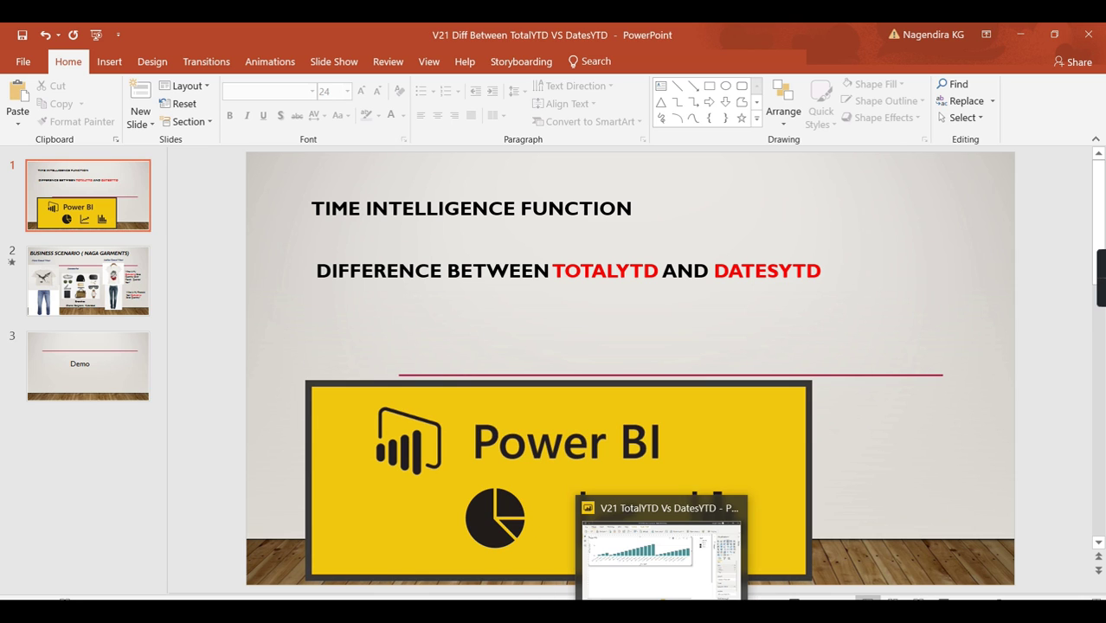
click(673, 590)
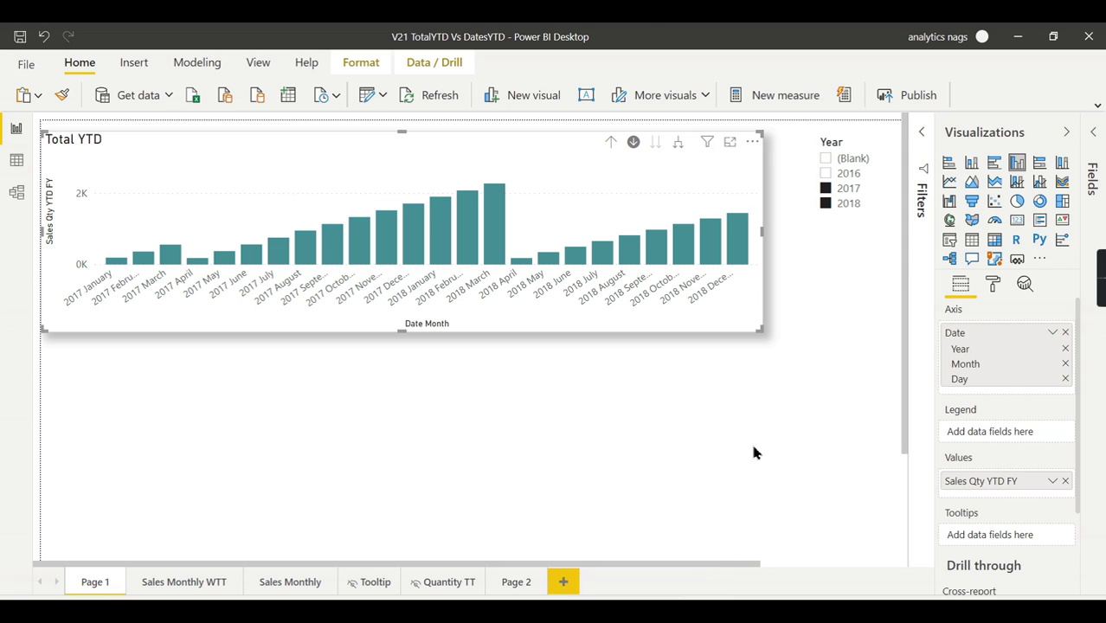
click(558, 152)
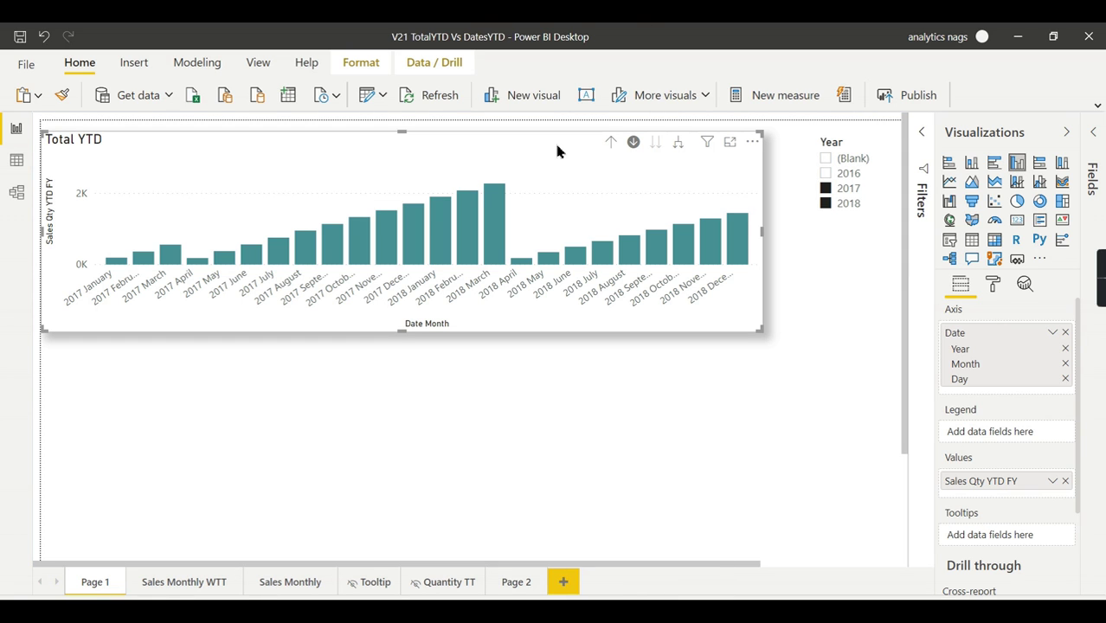
Display the Sales Qty YTD FY measure from DimDate, showing its TotalYtd formula ending "3/31".
click(1098, 135)
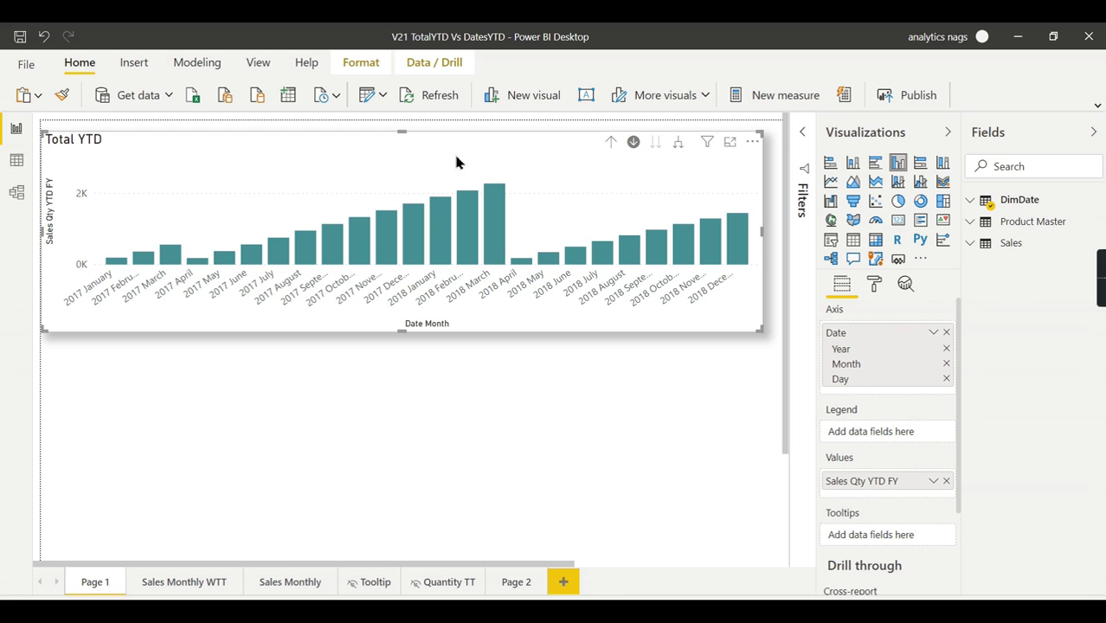
click(971, 202)
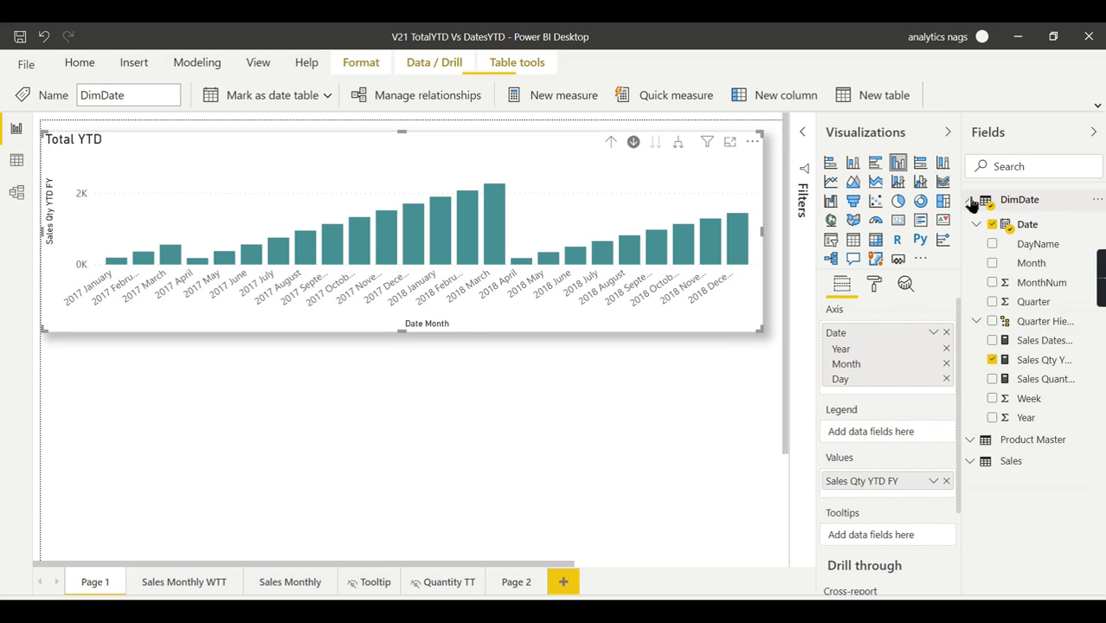
click(1035, 360)
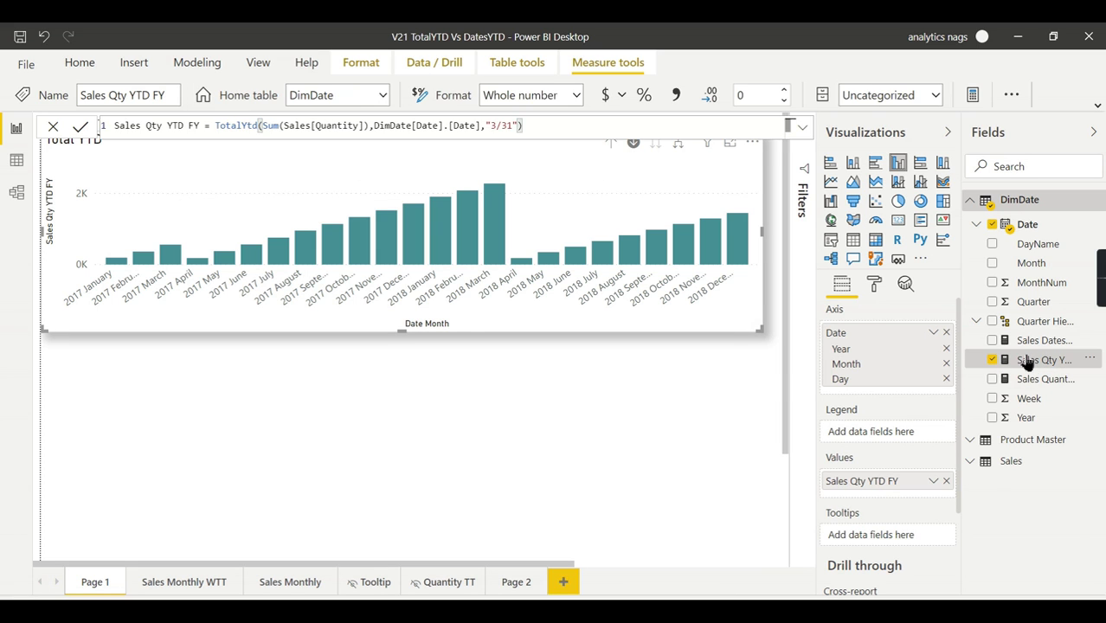
click(803, 128)
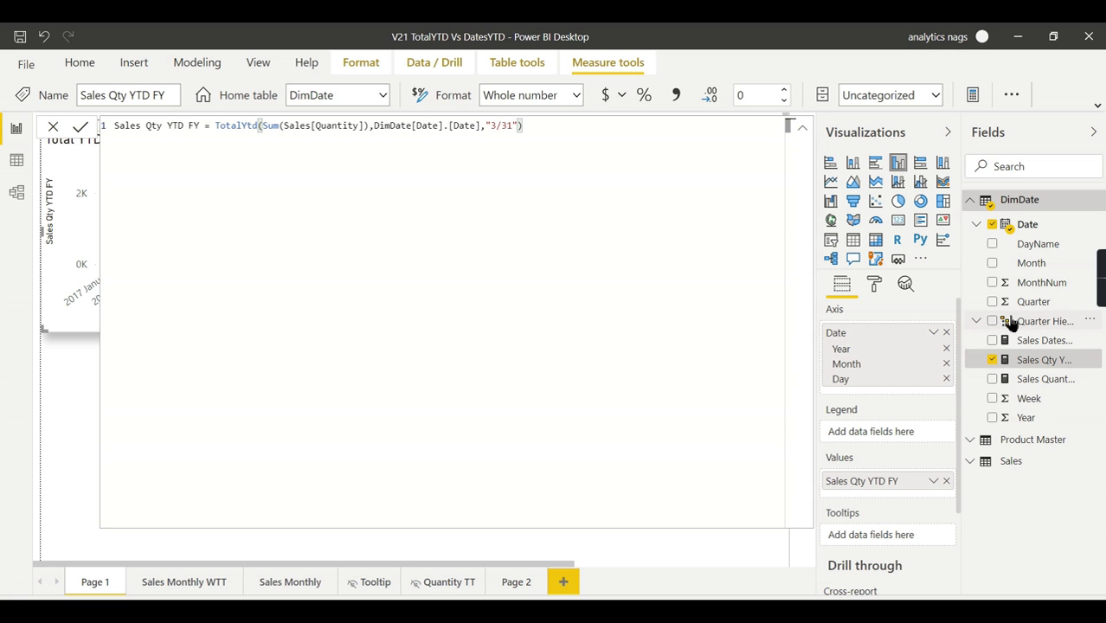
scroll(252, 212, up, 3)
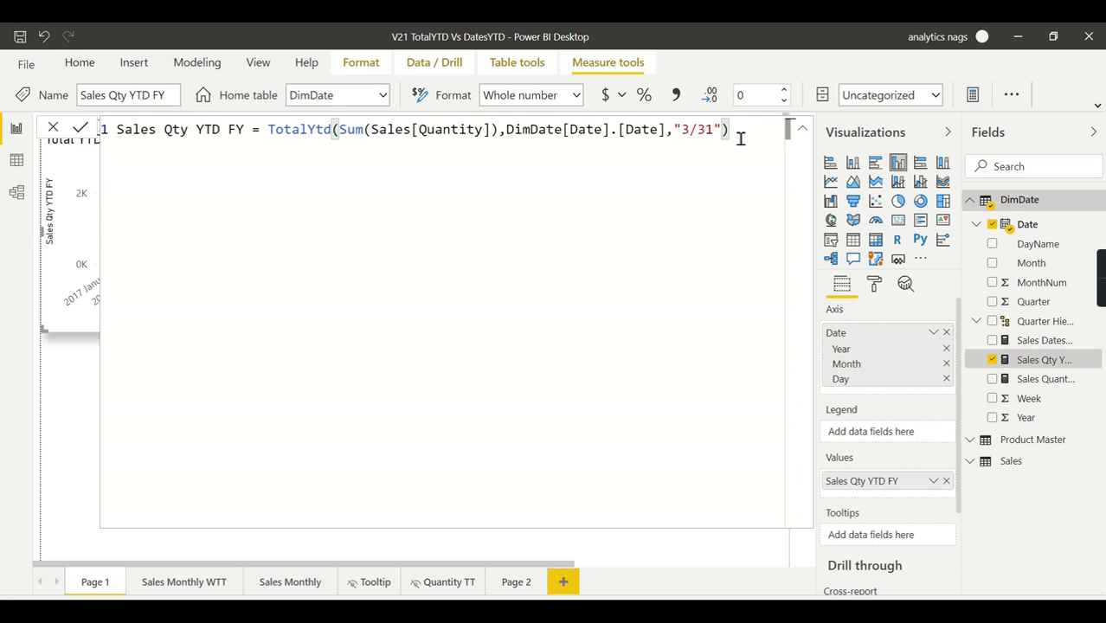
click(803, 131)
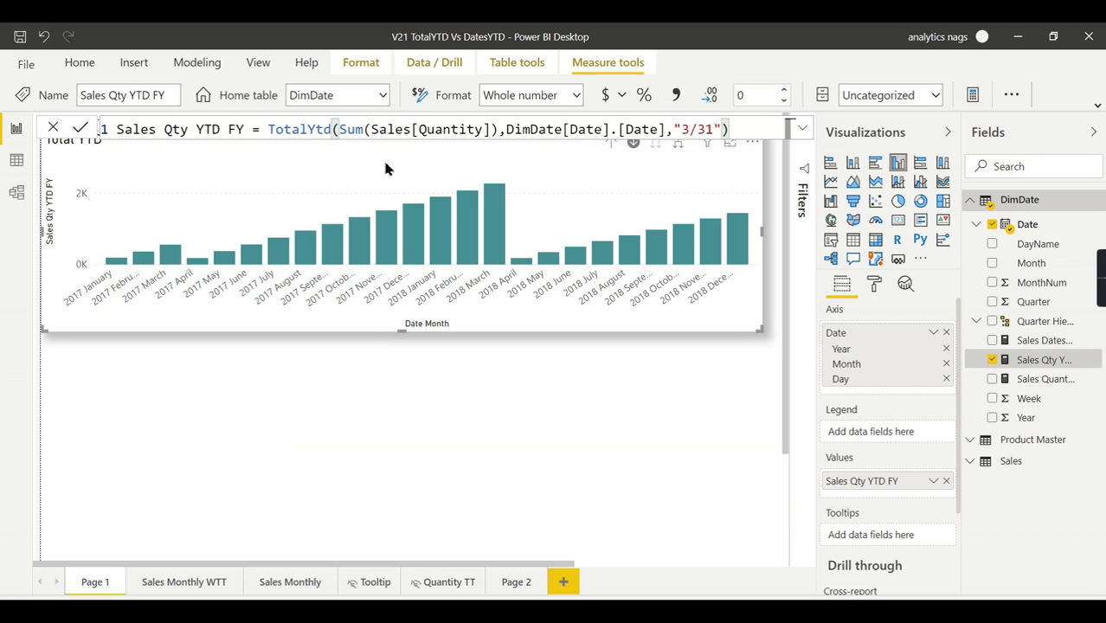
Close the formula and read the Total YTD bar values, which restart at 183 each April.
click(386, 295)
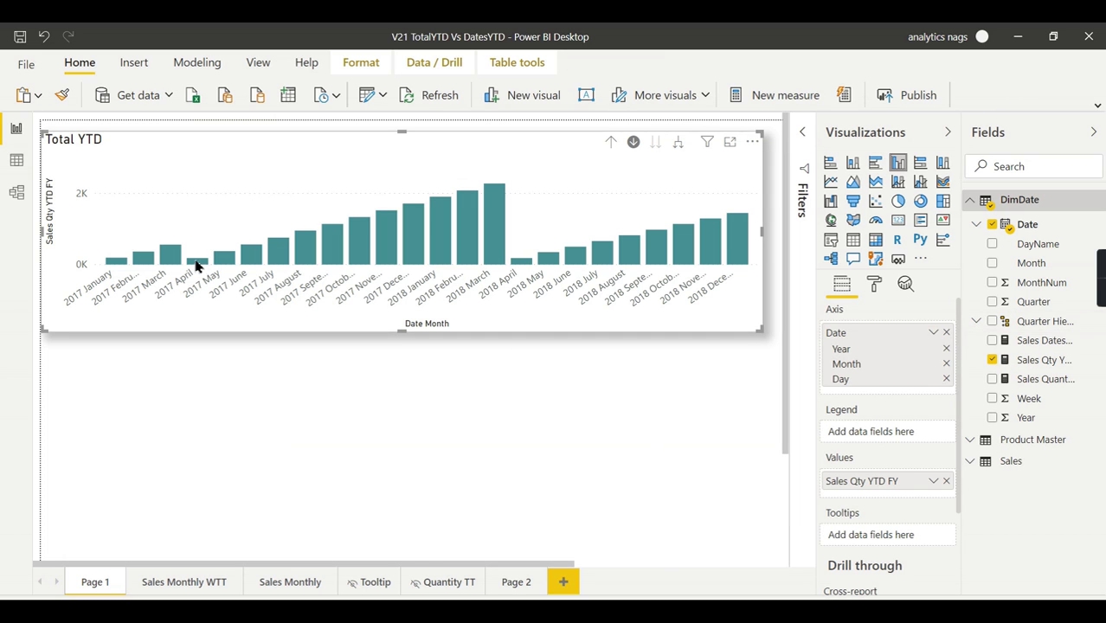
mouse_move(197, 270)
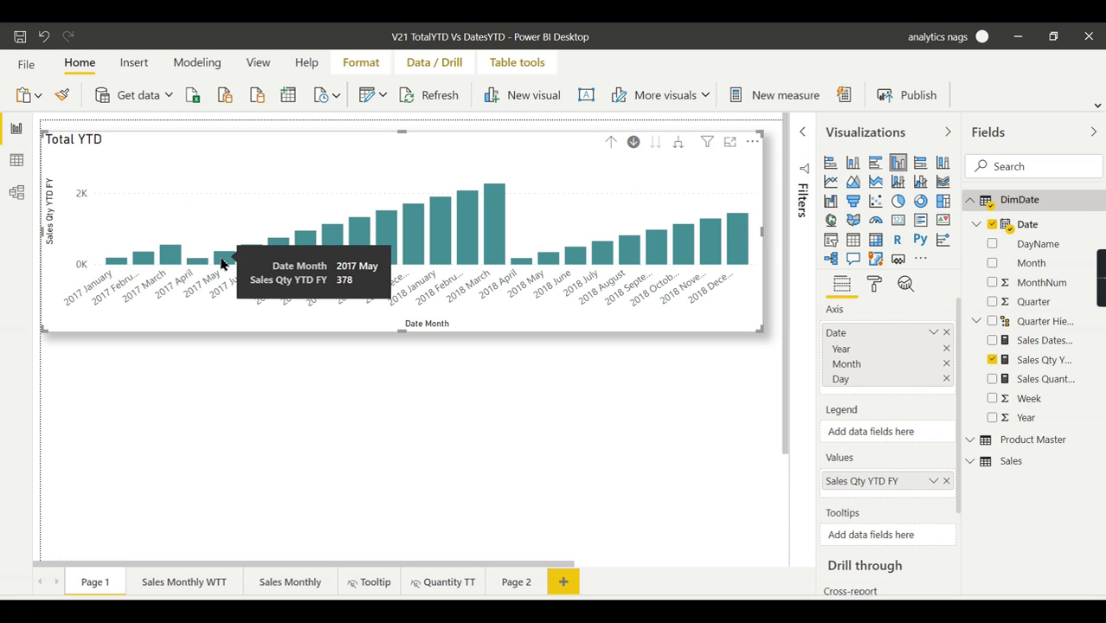
mouse_move(233, 258)
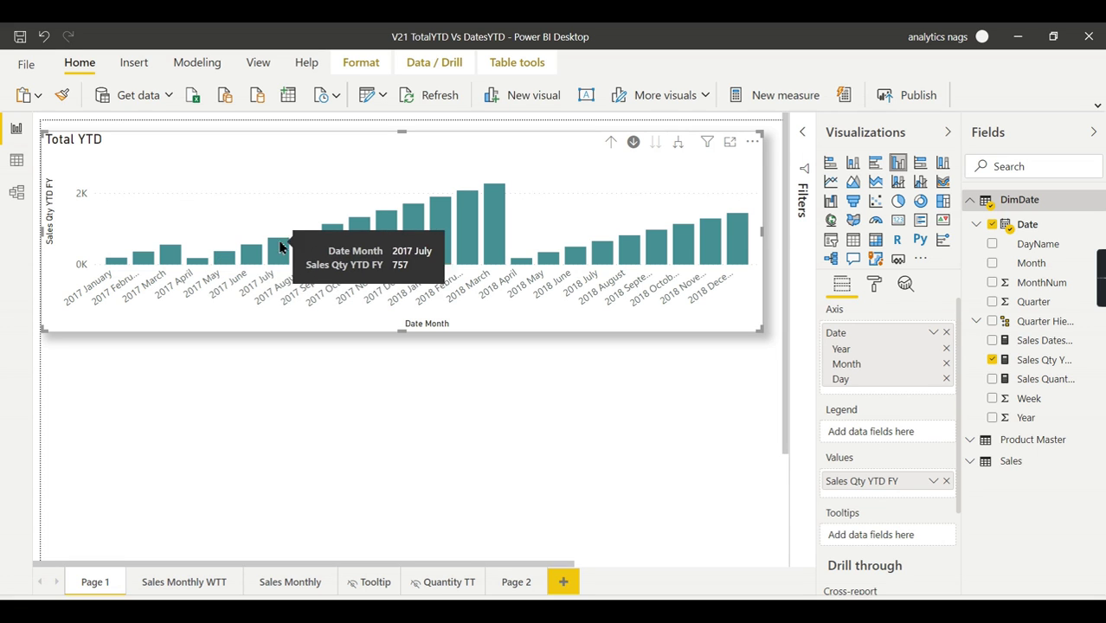
mouse_move(500, 223)
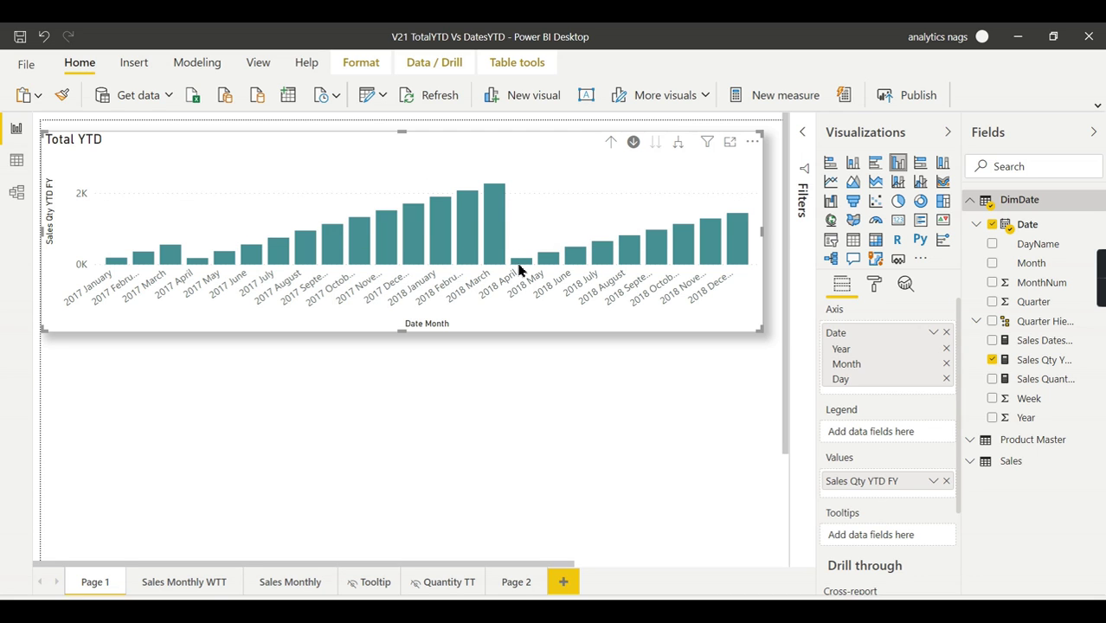
mouse_move(519, 271)
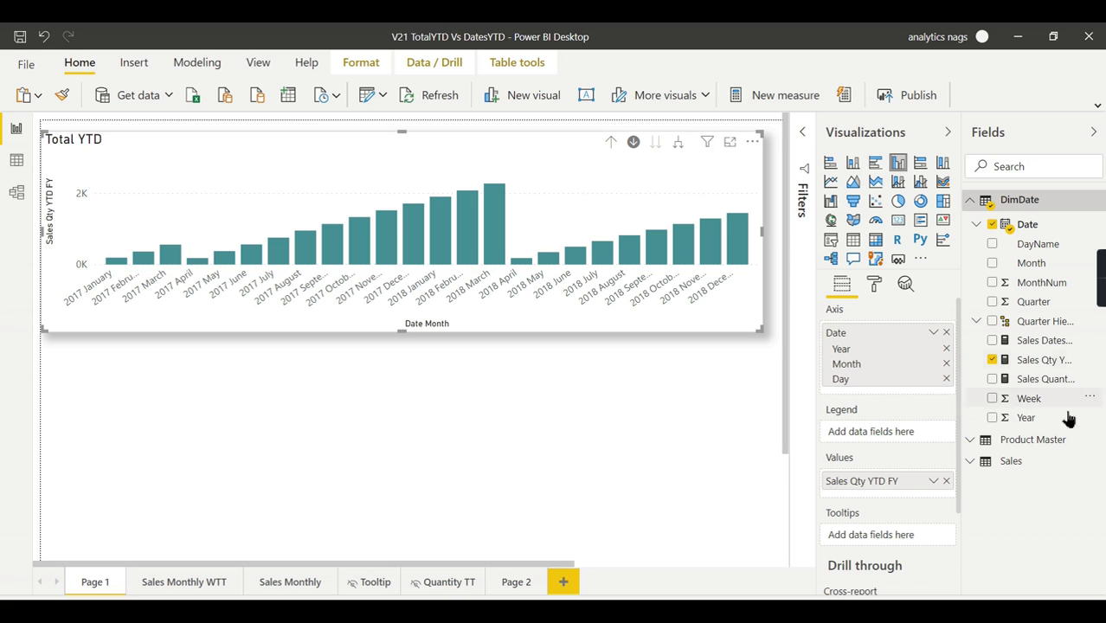
Display the Sales DatesYTD FY CALCULATE/DATESYTD formula ending "3/31" and tidy its spacing.
click(1039, 343)
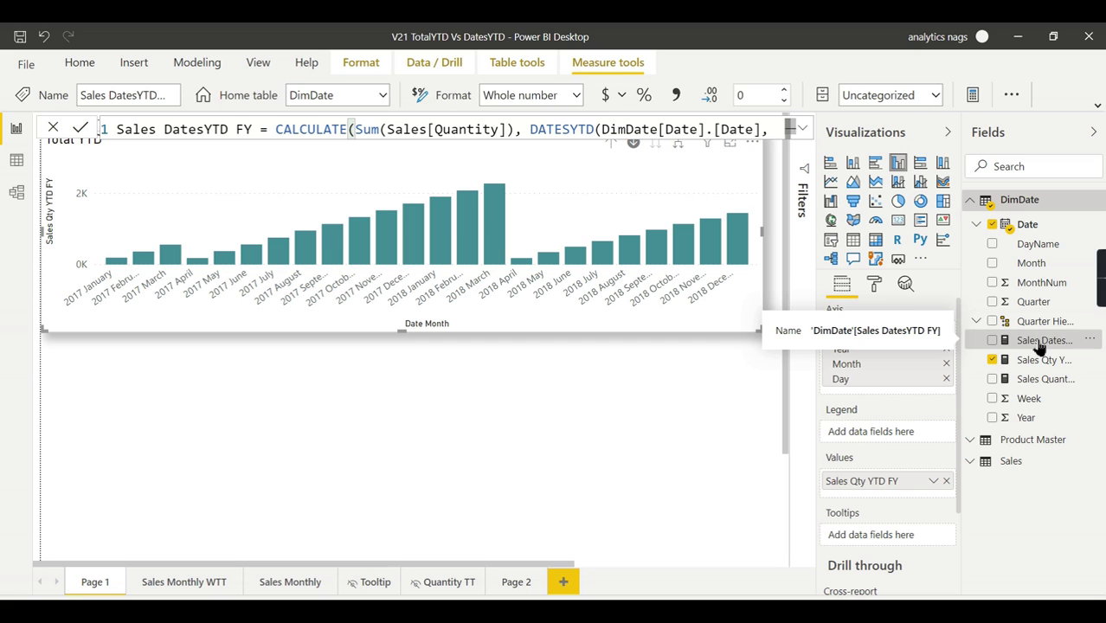
click(802, 131)
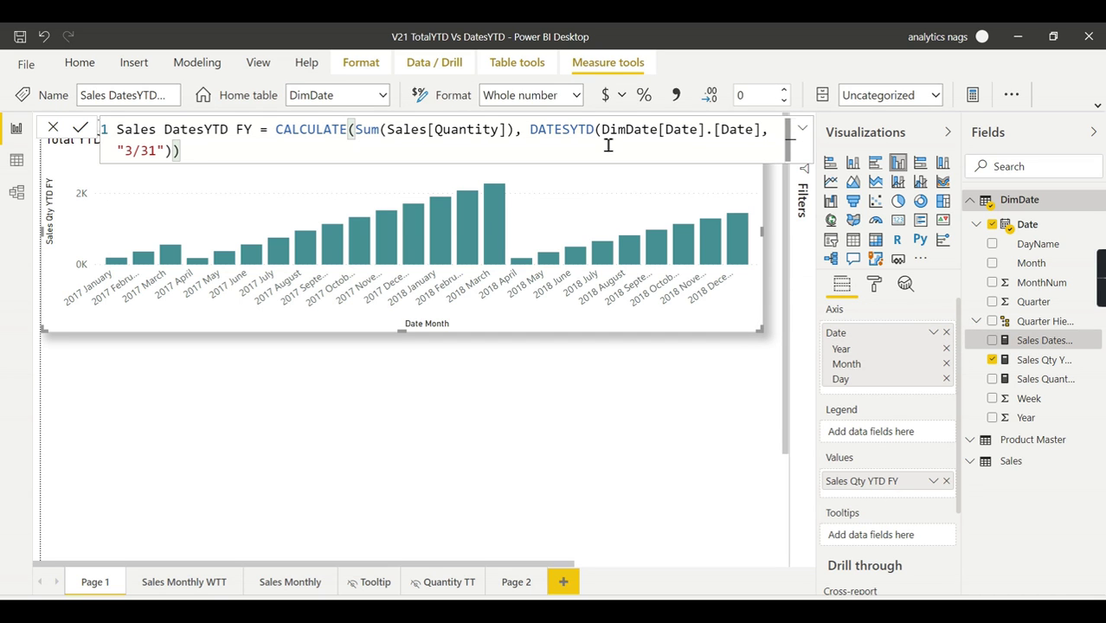
scroll(610, 145, up, 2)
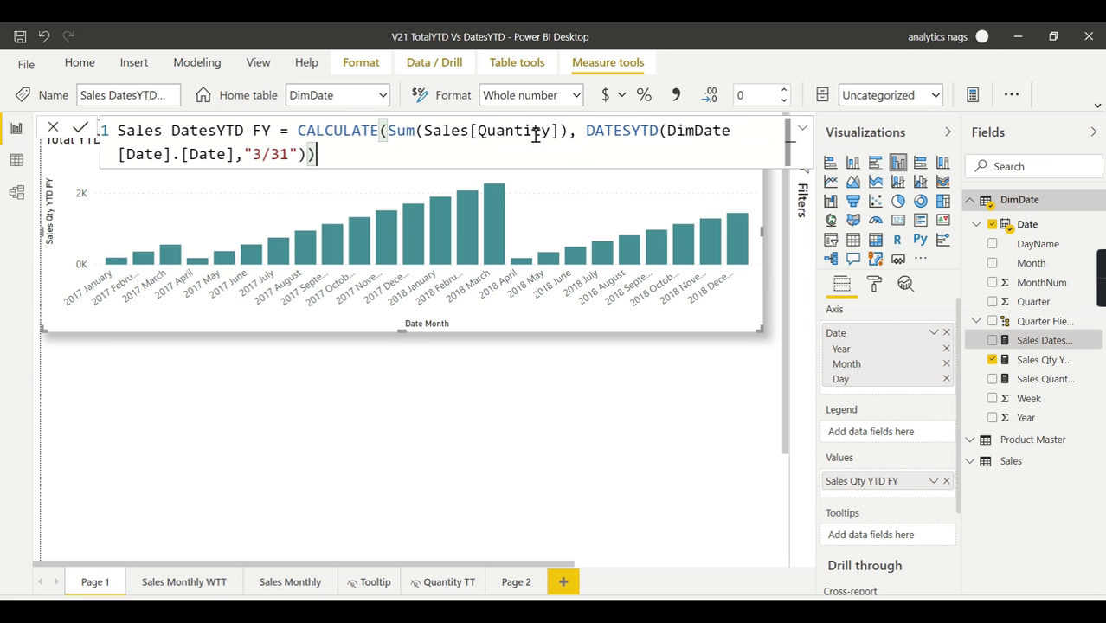
click(582, 130)
Compare the Sales Qty YTD FY, Sales Quantity QTD and Sales DatesYTD FY formulas.
click(1043, 359)
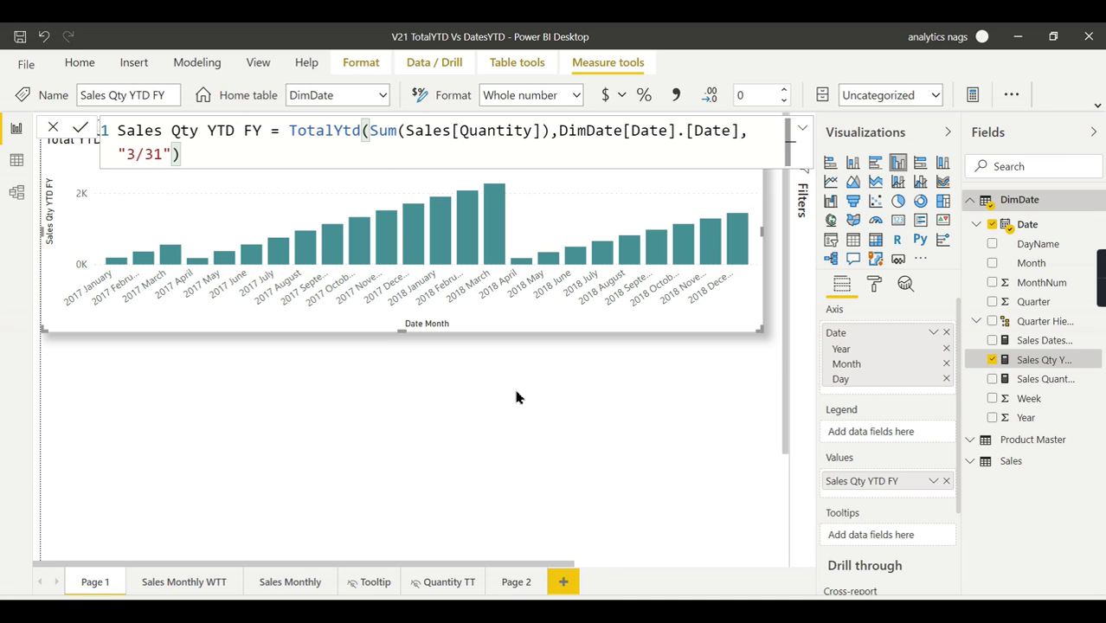
click(1047, 379)
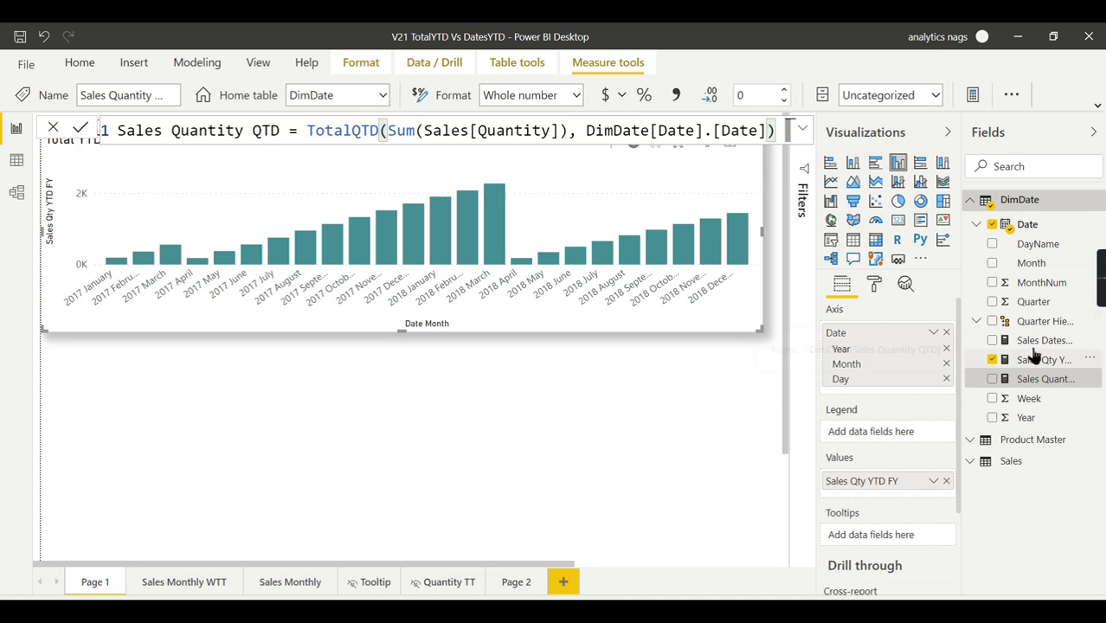
click(1037, 363)
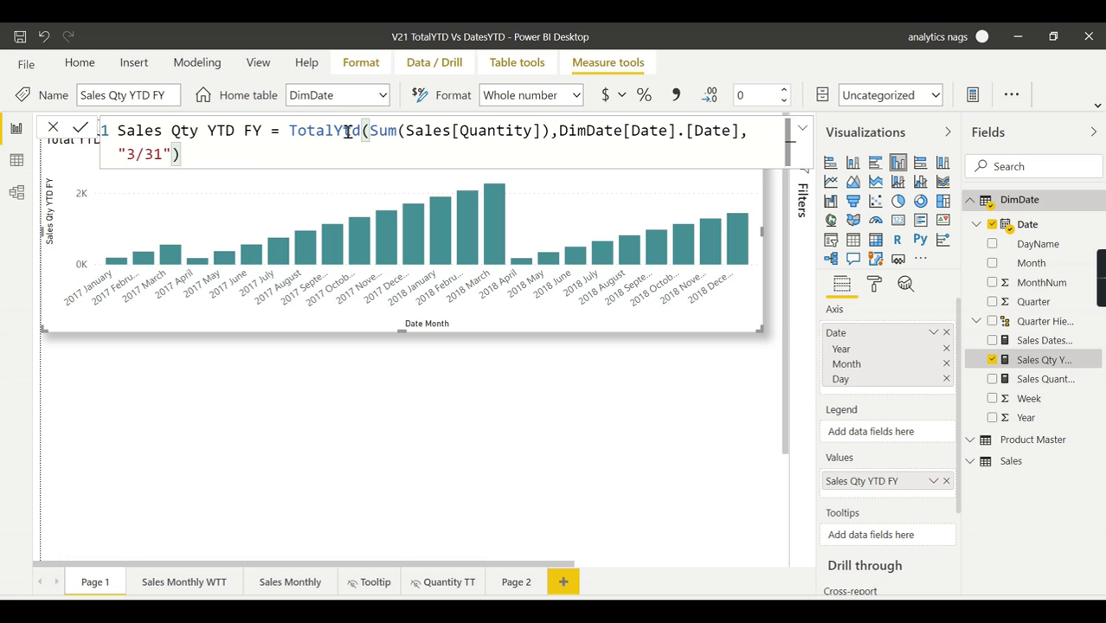
click(1045, 381)
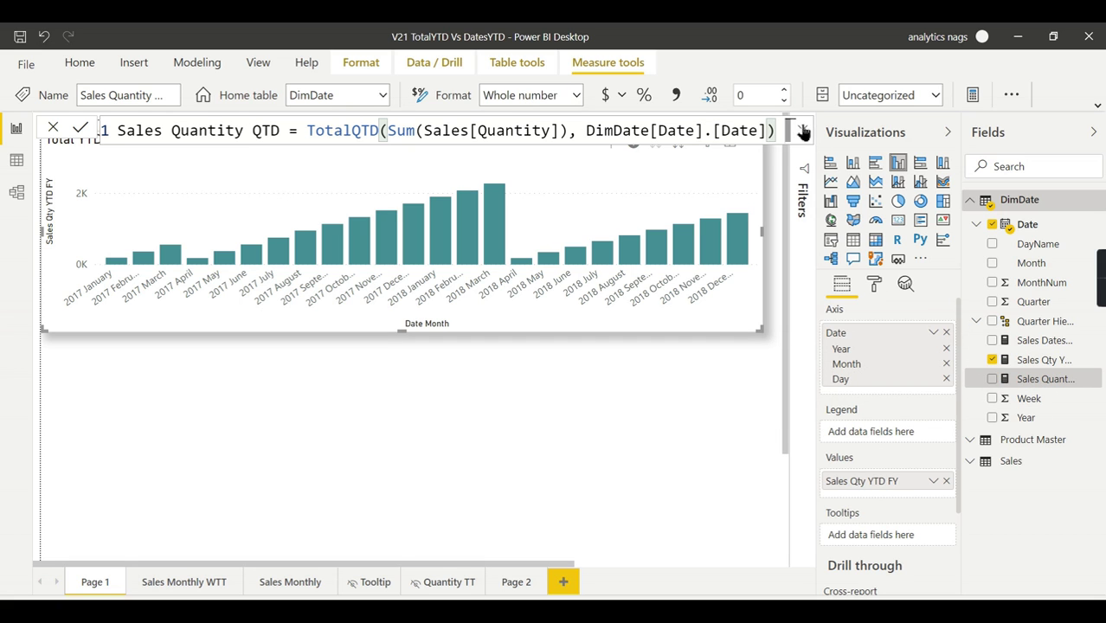
click(1043, 340)
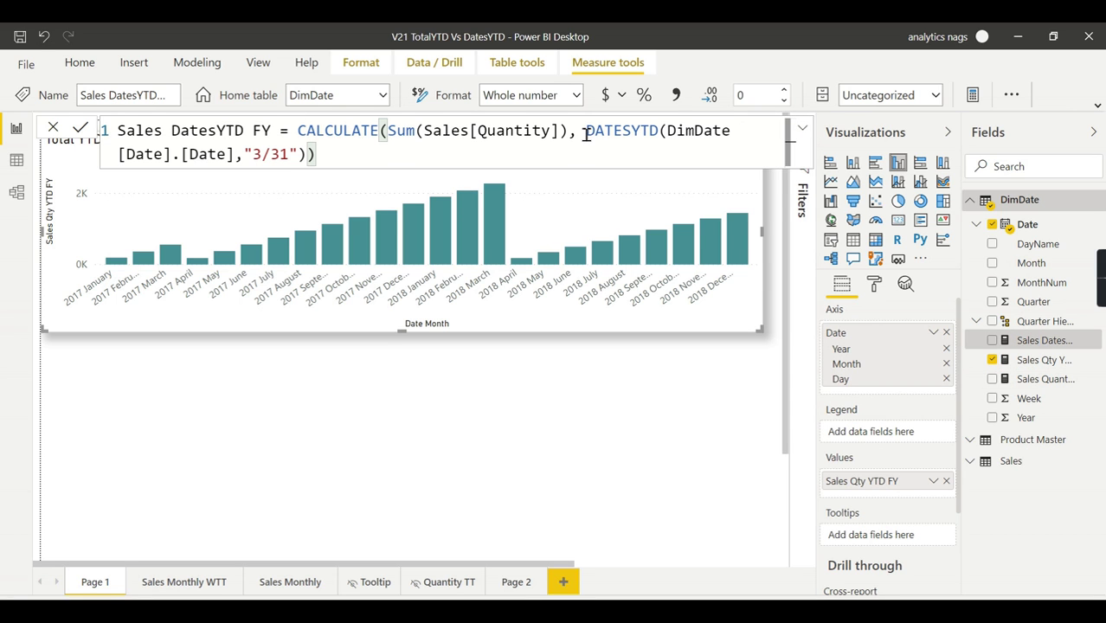
click(1042, 360)
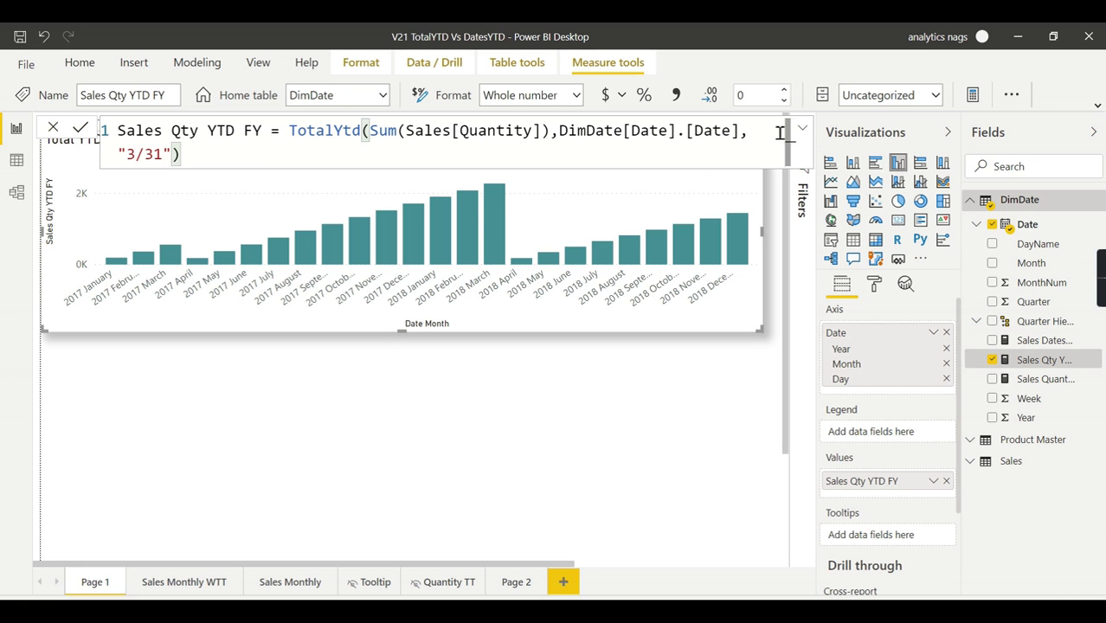
click(1026, 343)
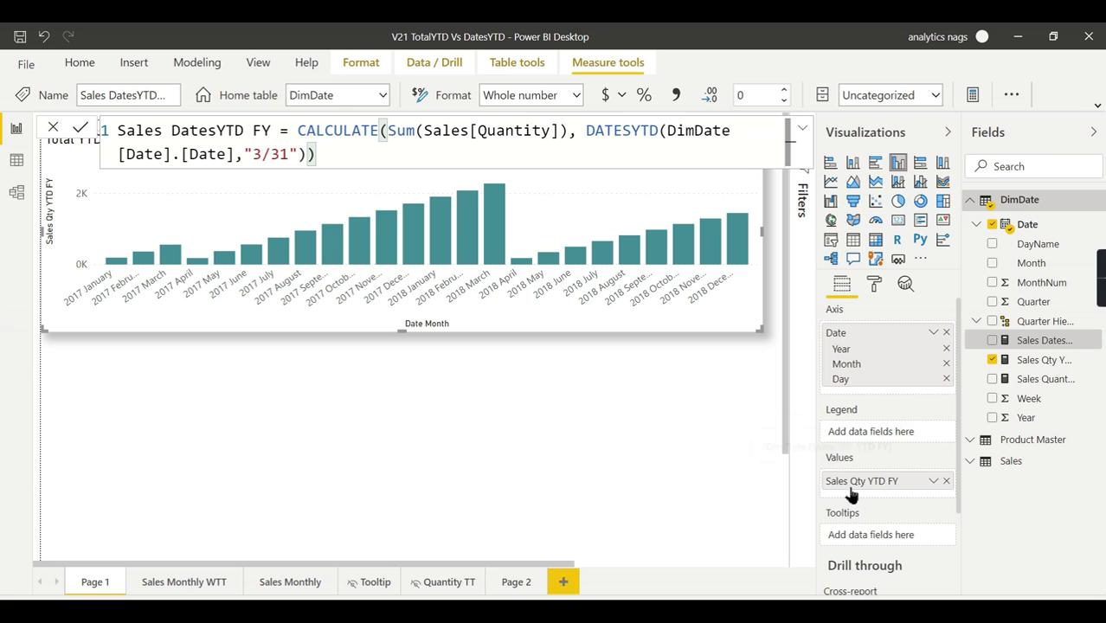
click(1050, 363)
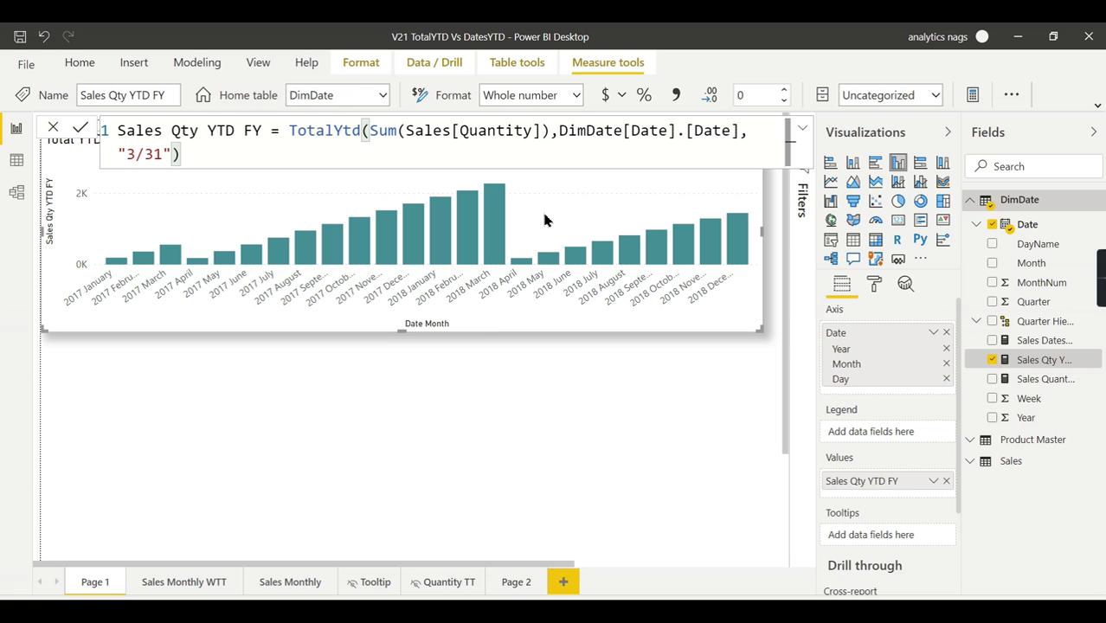
Duplicate the Total YTD chart and place the copy below the original.
click(602, 206)
key(ctrl+c)
key(ctrl+v)
drag(593, 308, 567, 404)
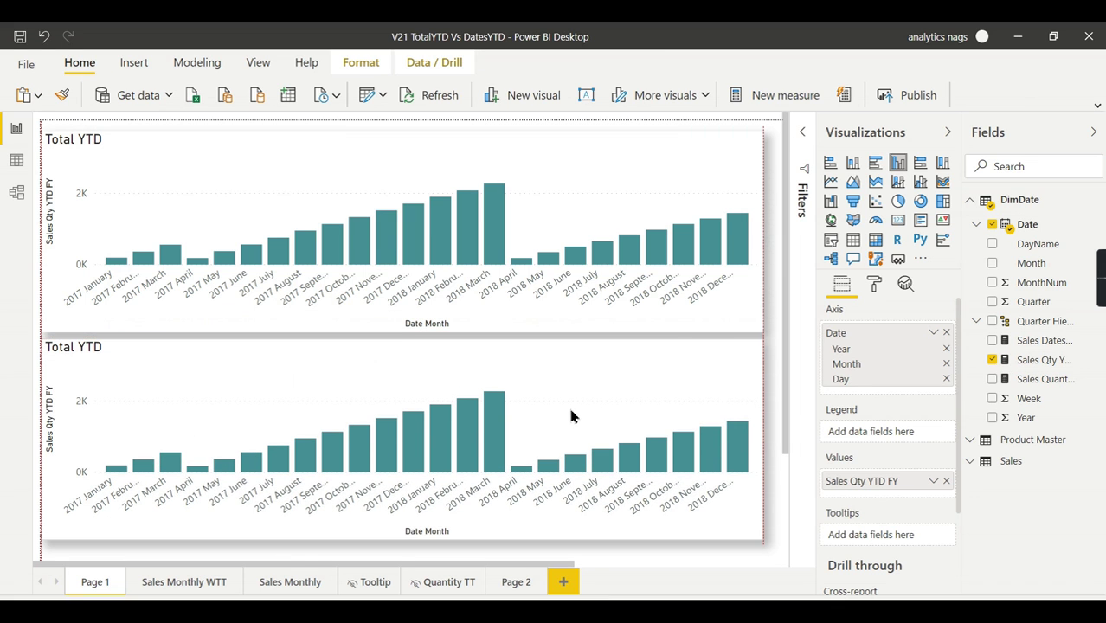
Add Sales DatesYTD FY to the copy and remove Sales Qty YTD FY, matching 566 for June 2017.
click(1003, 341)
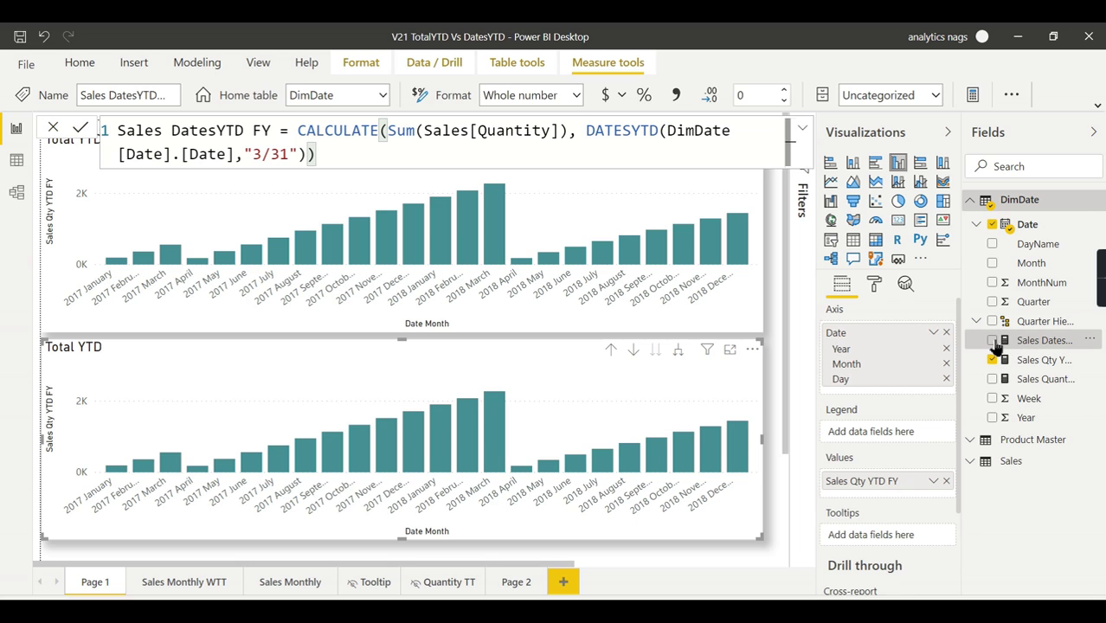
click(992, 341)
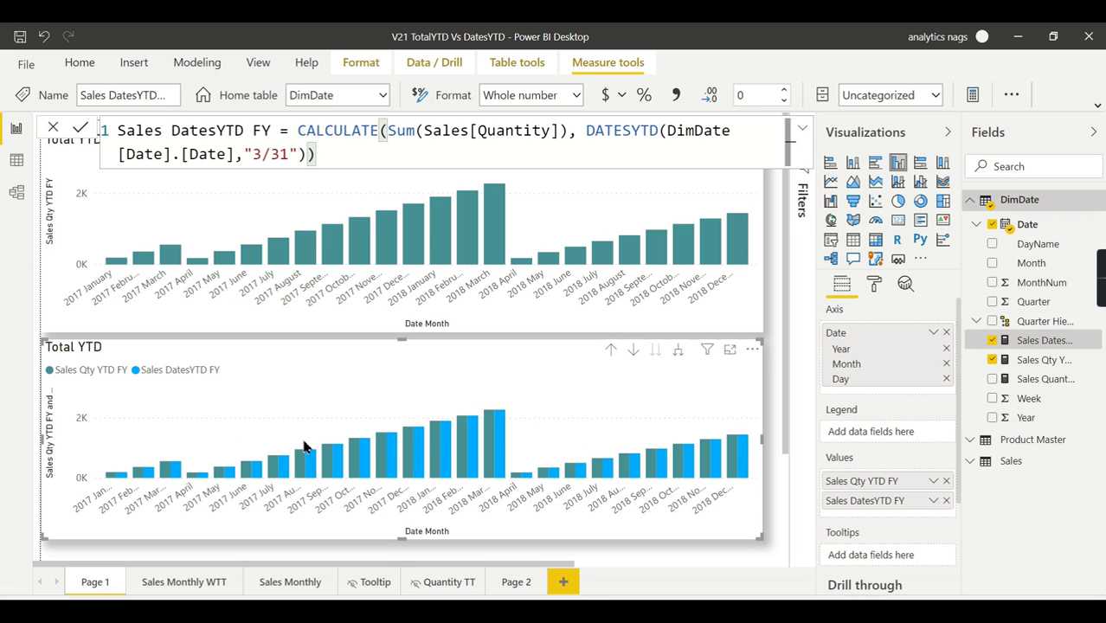
click(946, 481)
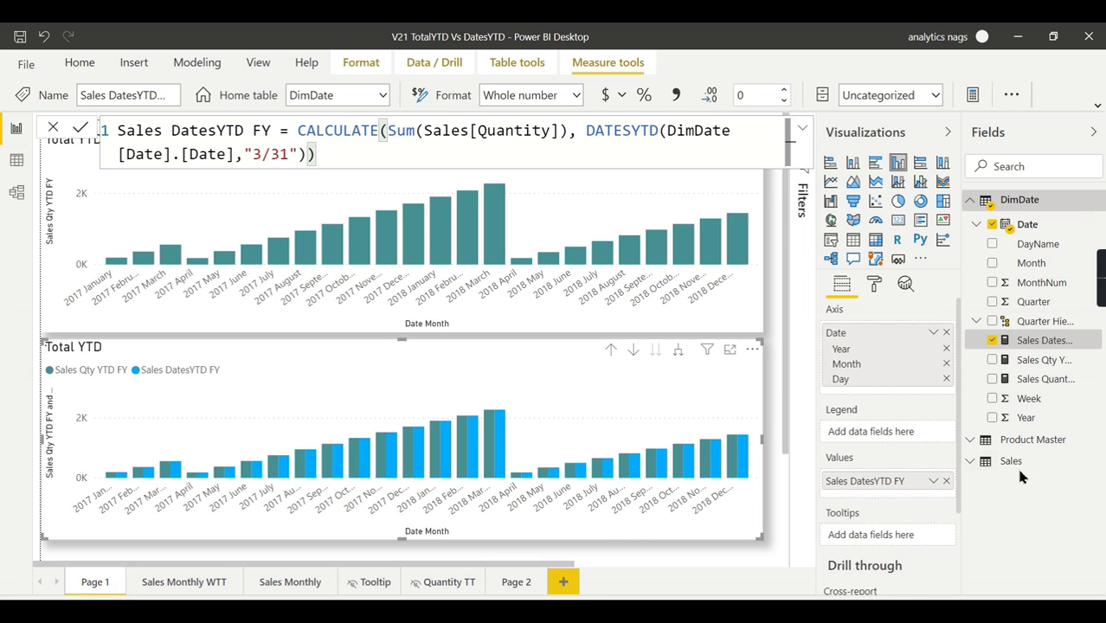
mouse_move(250, 468)
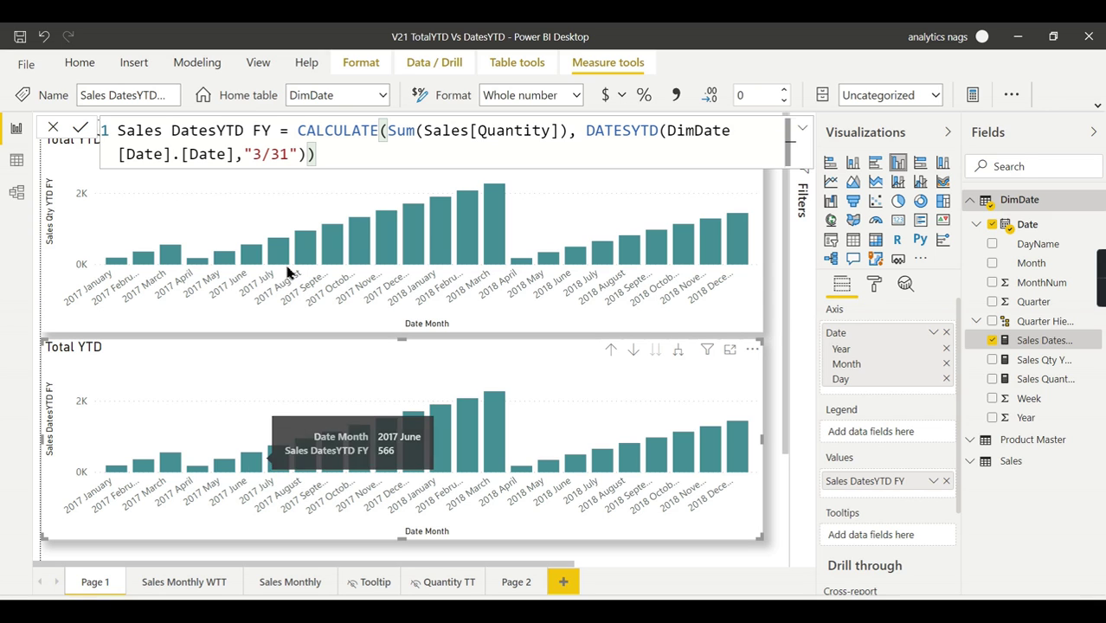
mouse_move(245, 264)
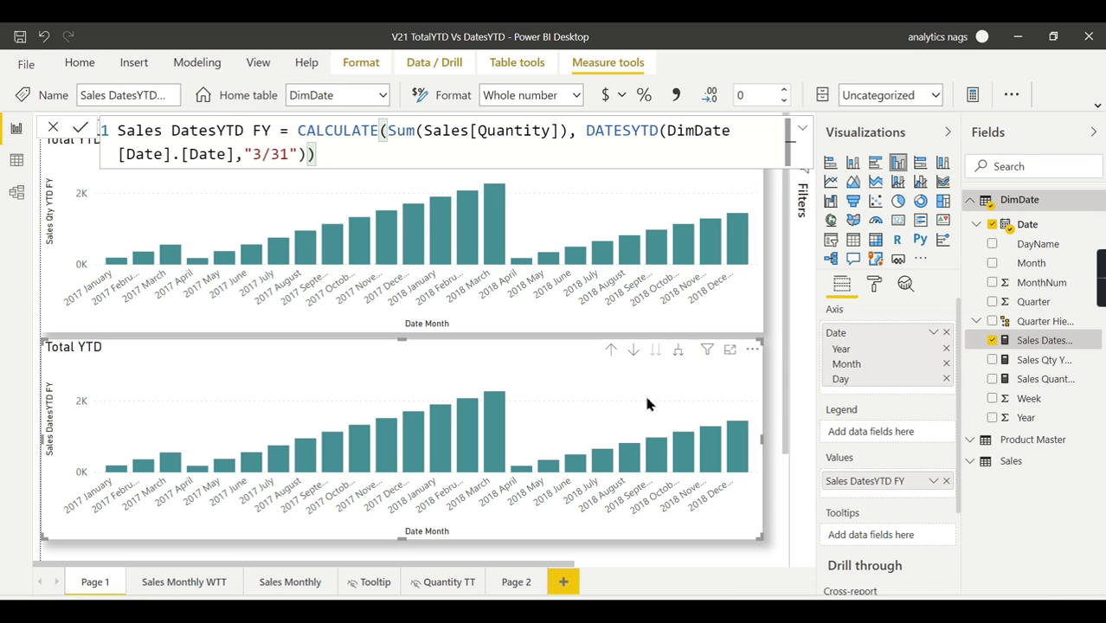
Try rewriting Sales Qty YTD FY as TOTALYTD(SUM(Sales[Quantity]), then restore the original formula.
click(1052, 363)
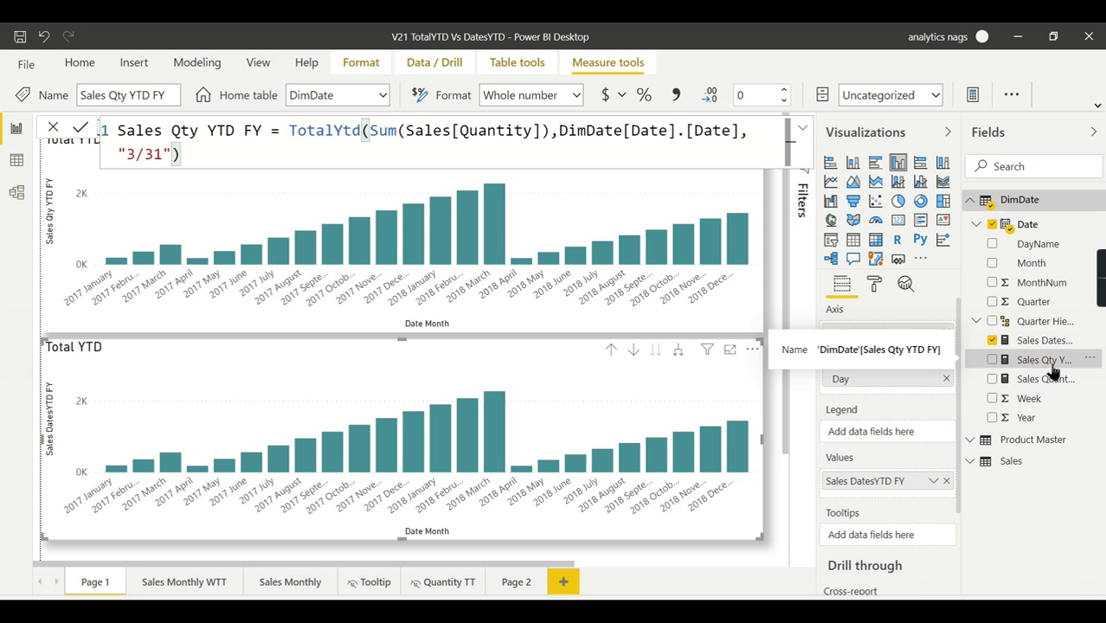
click(559, 130)
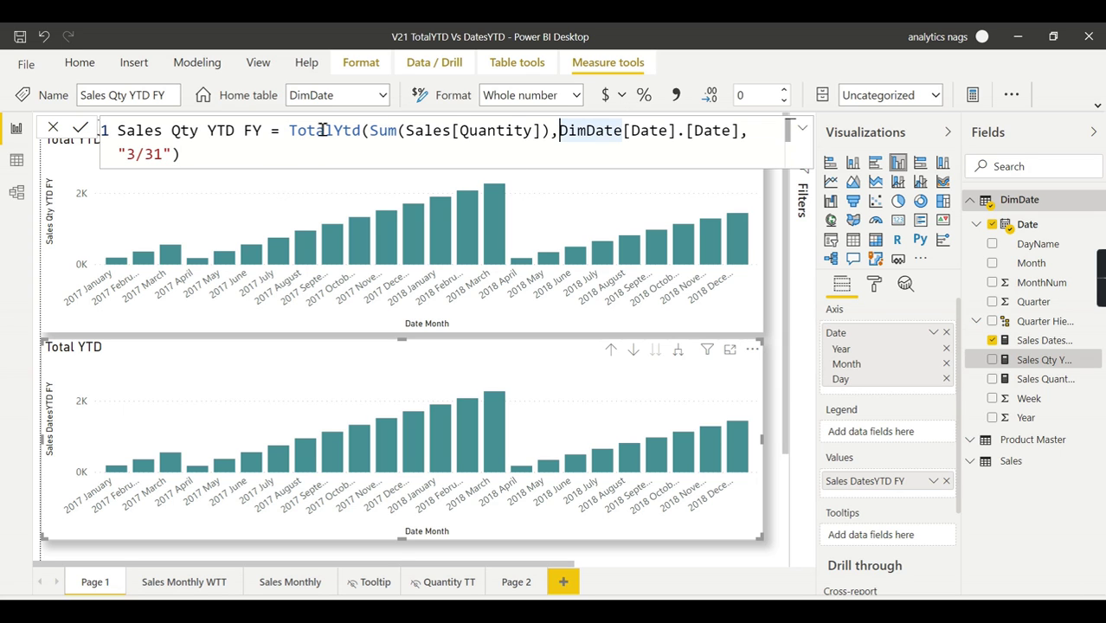
drag(292, 131, 599, 153)
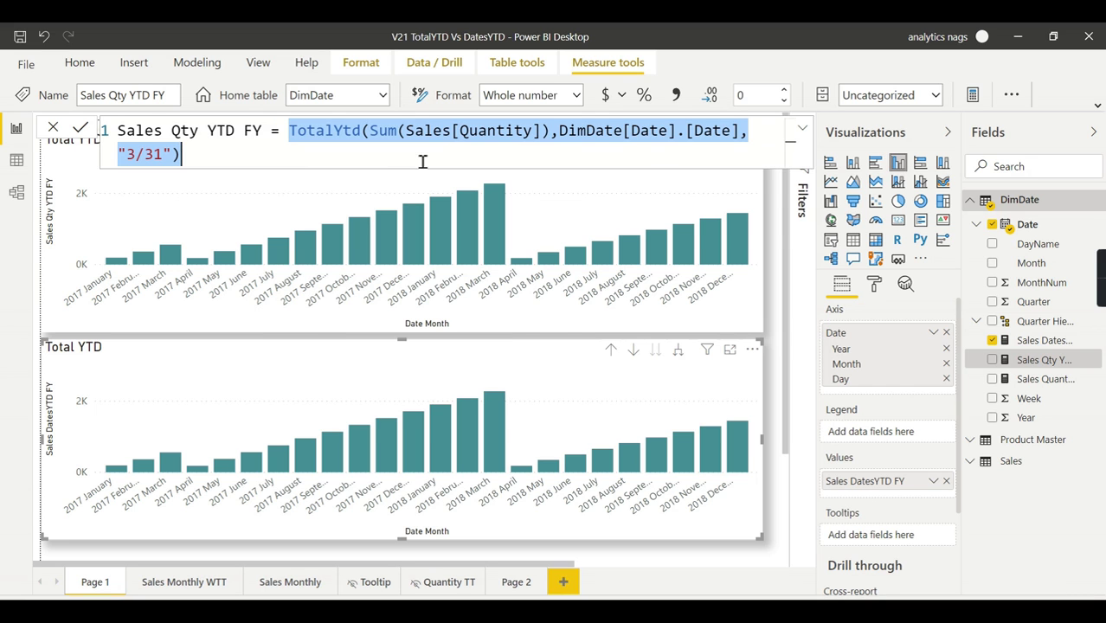
text(Tot)
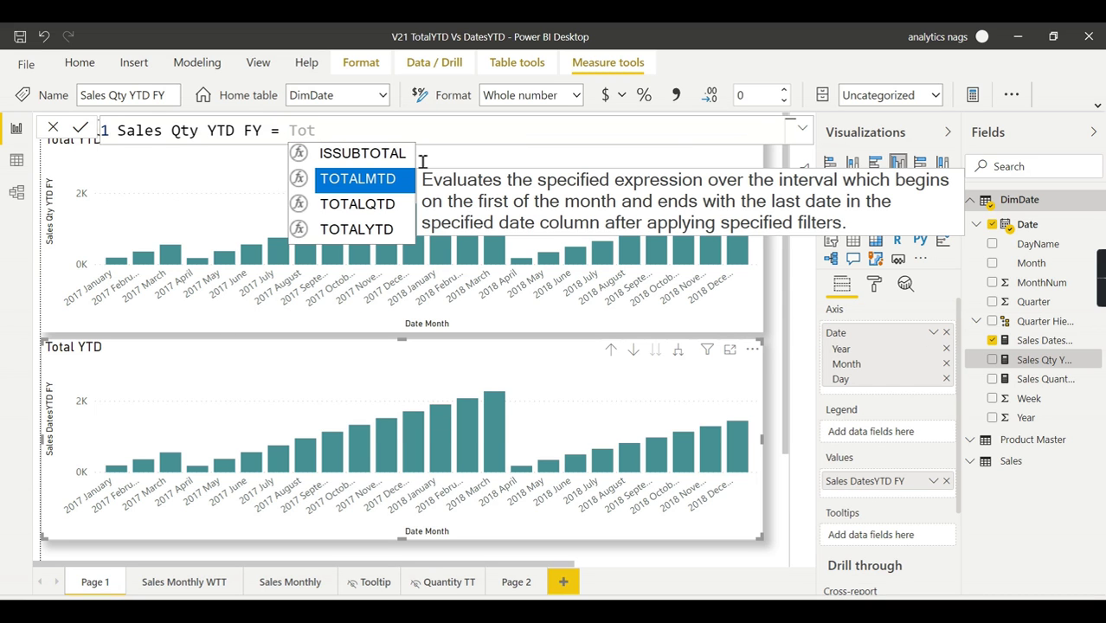
click(367, 230)
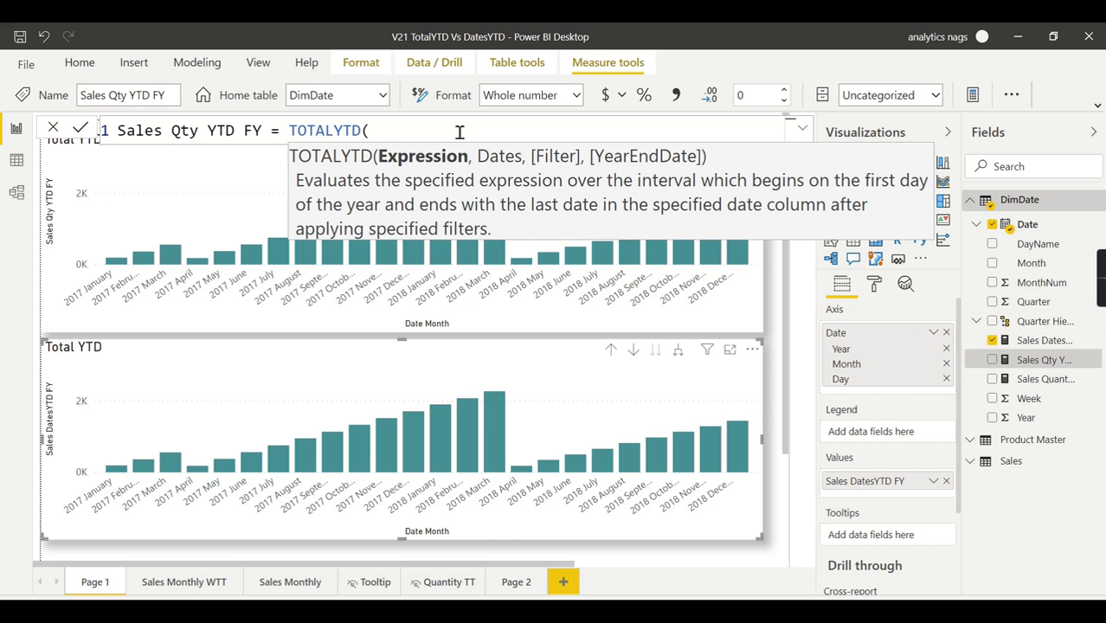
text(sum(Sale)
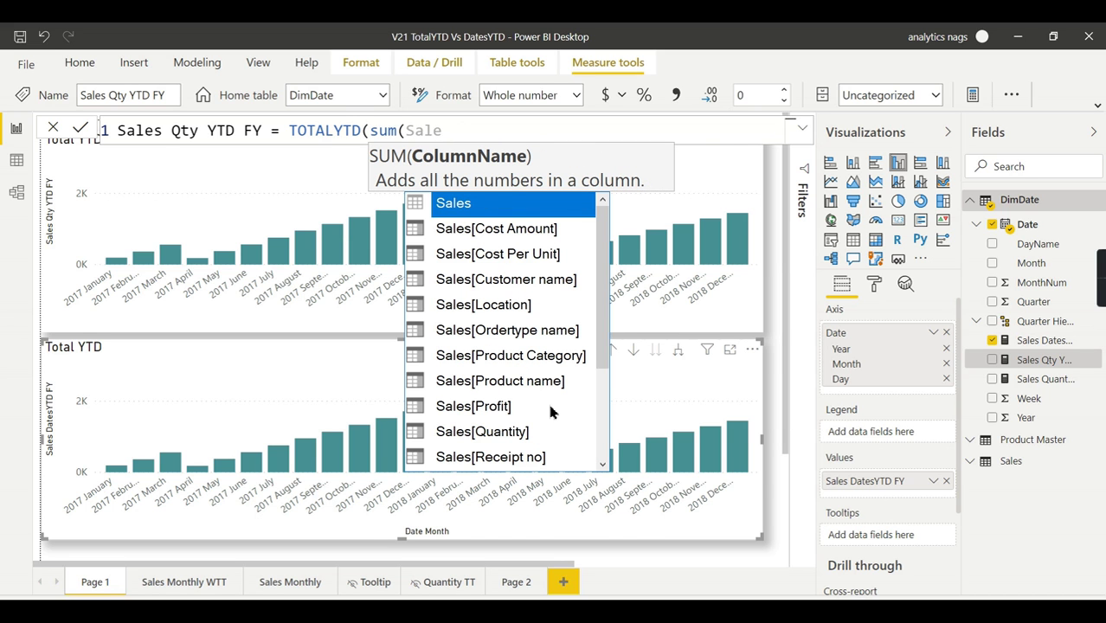
scroll(553, 407, down, 2)
click(541, 357)
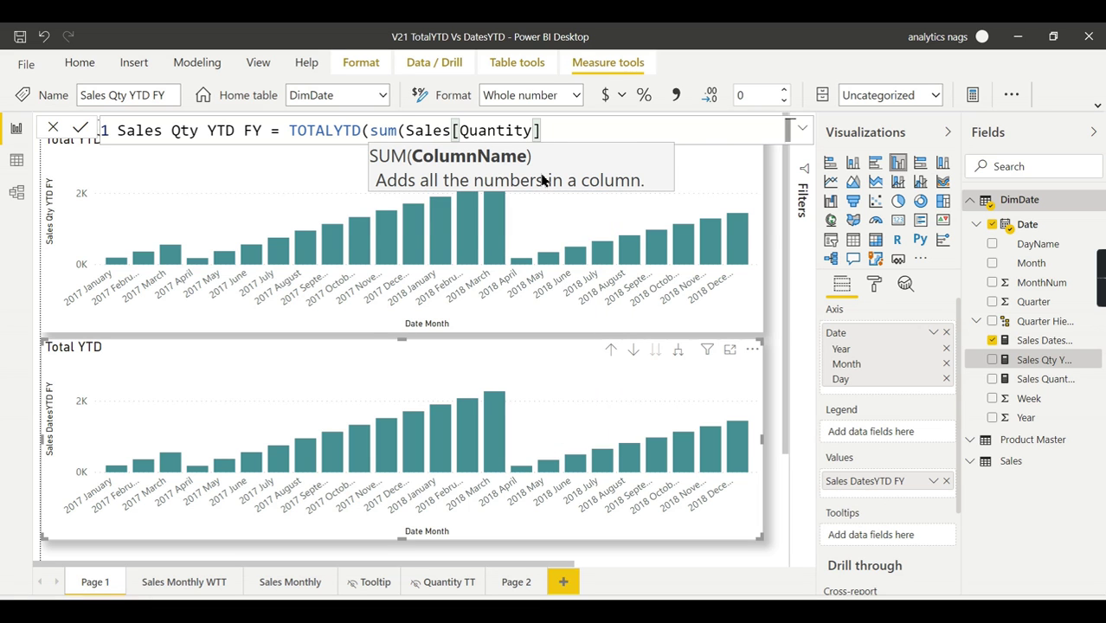
text(),)
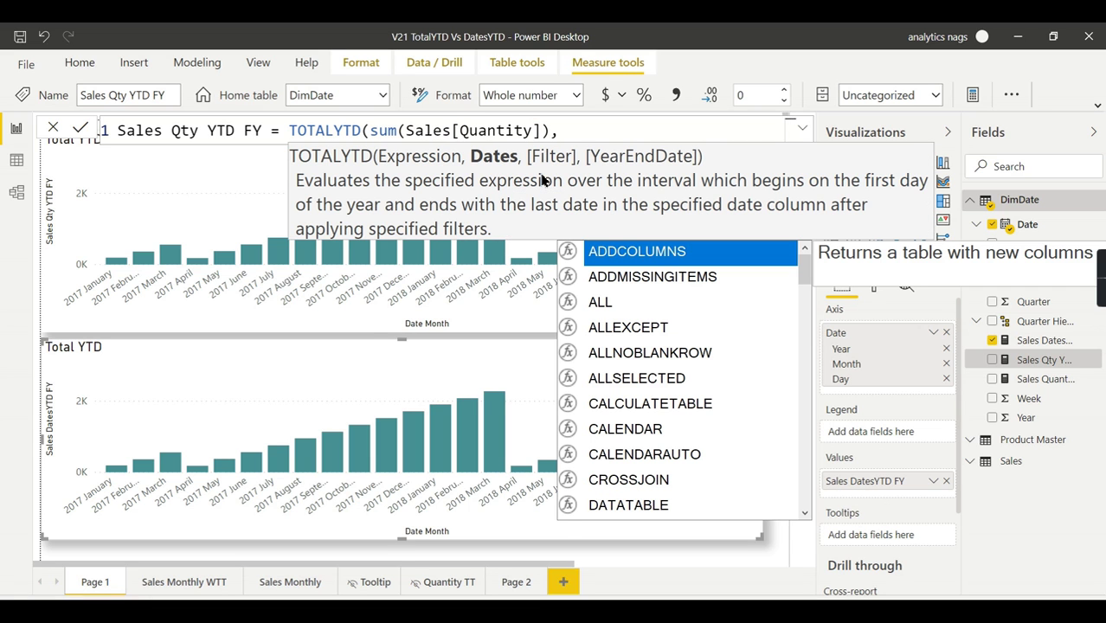
text(Dim)
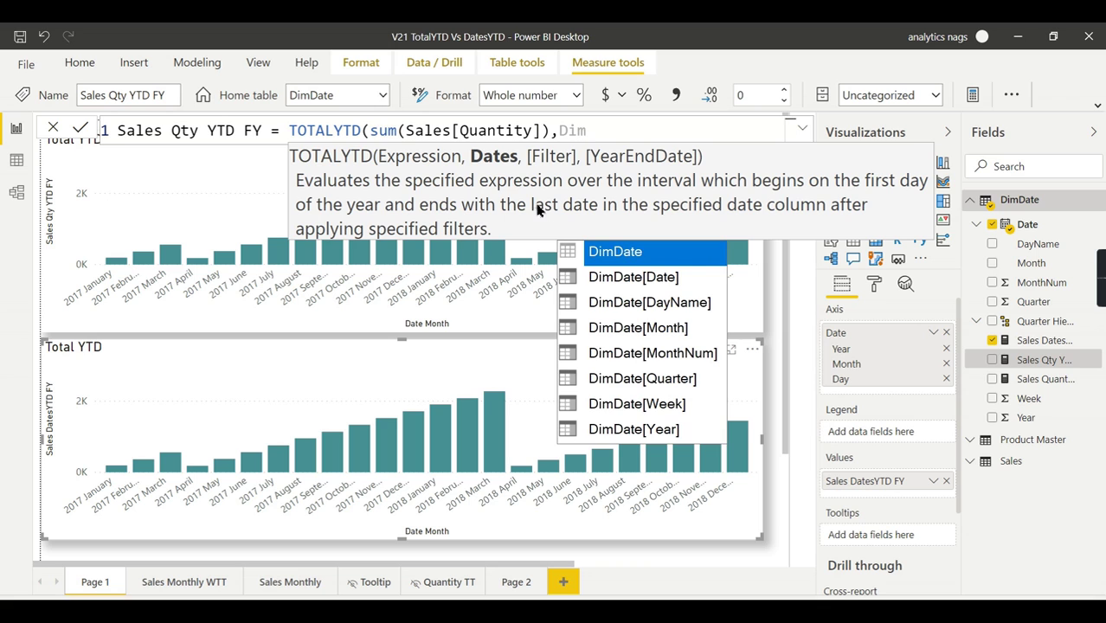
drag(291, 128, 634, 136)
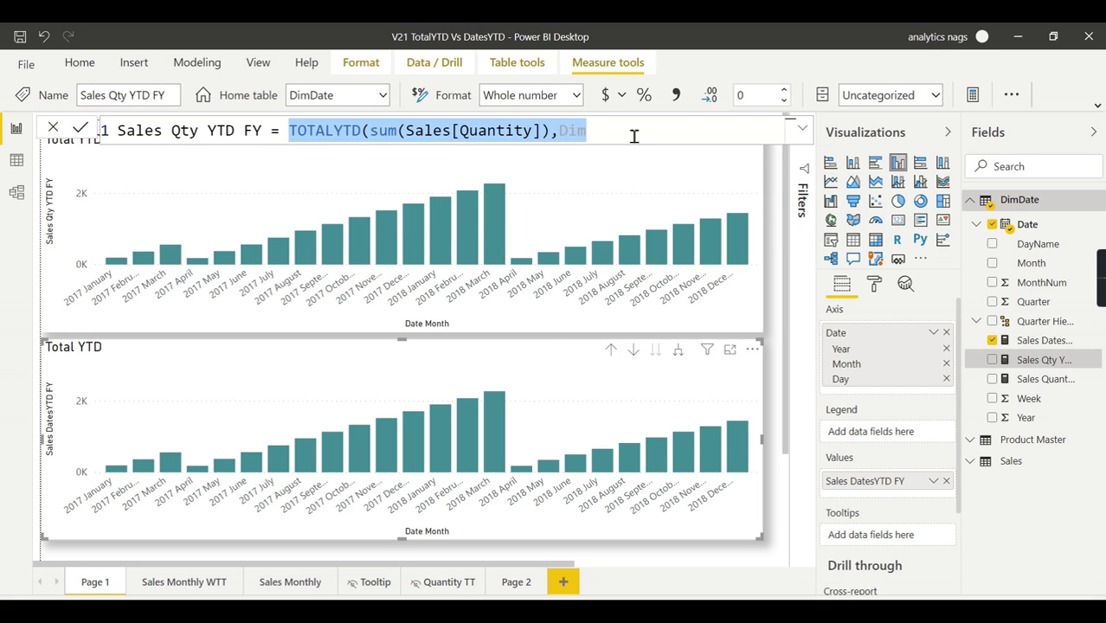
text(TotalYtd(Sum(Sales[Quantity]),DimDate[Date].[Date],"3/31"))
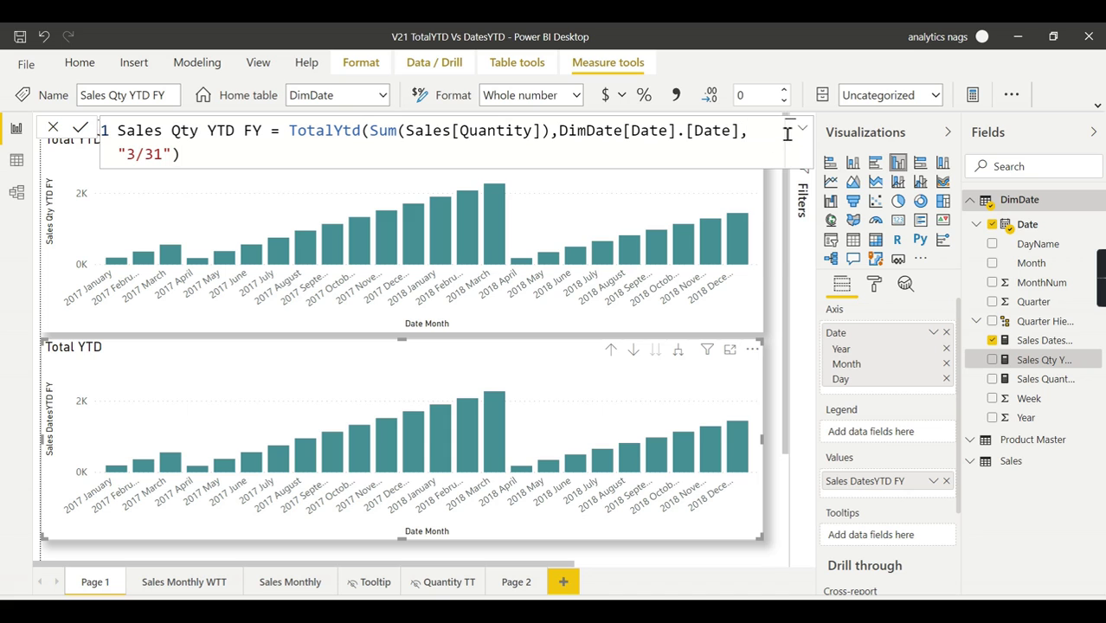
Insert the filter Sales[Ordertype name]=" On shop" before "3/31" in the TotalYtd formula.
click(788, 134)
key(BackSpace)
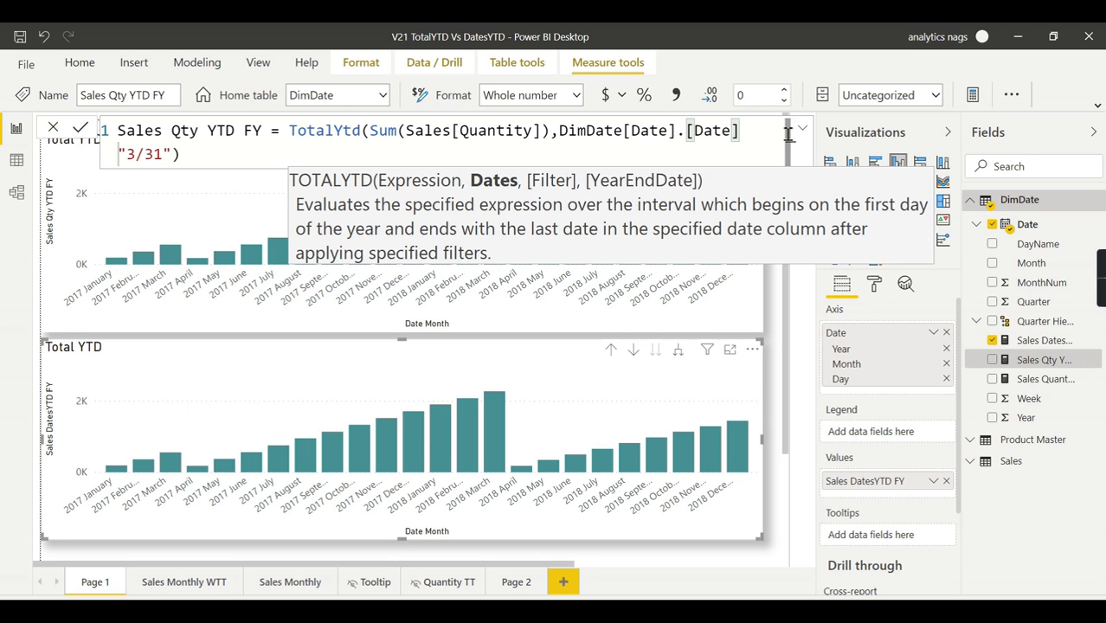
text(,)
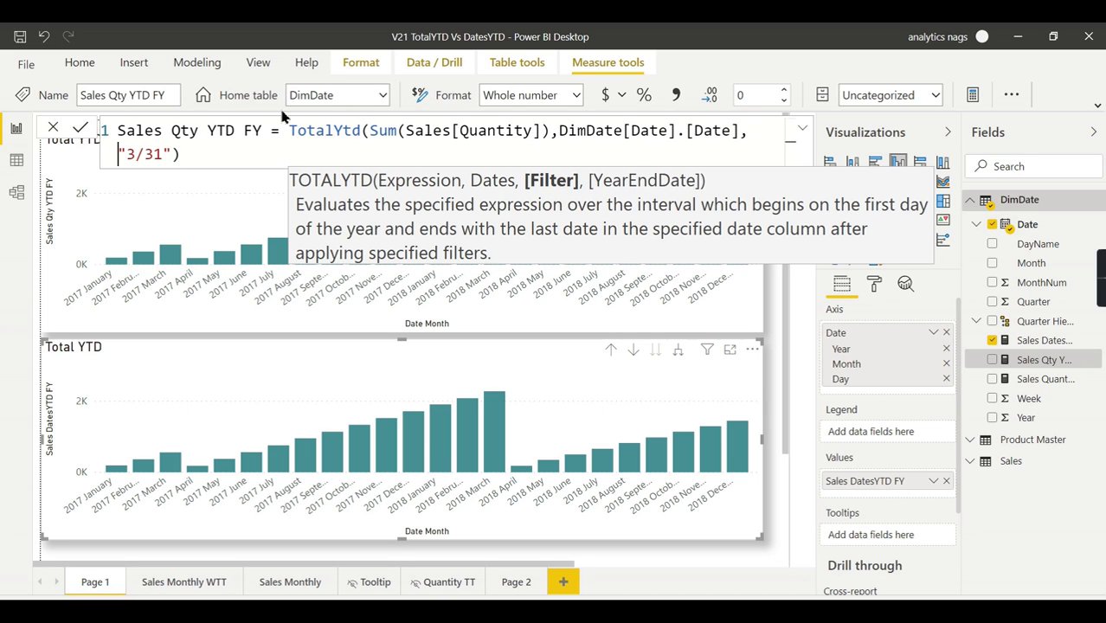
text(,)
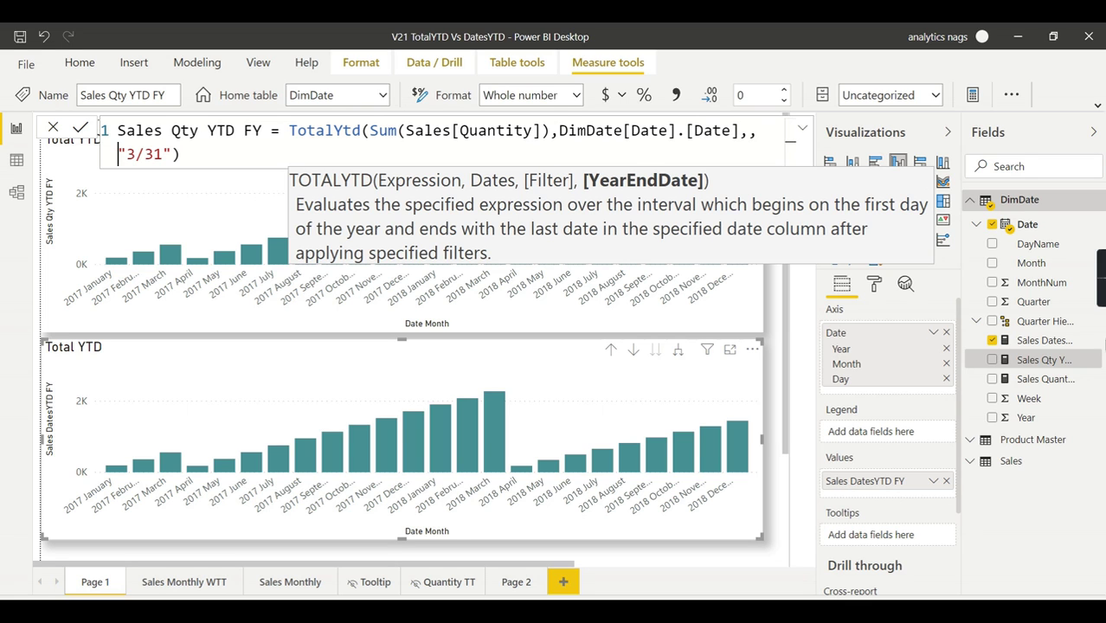
click(773, 140)
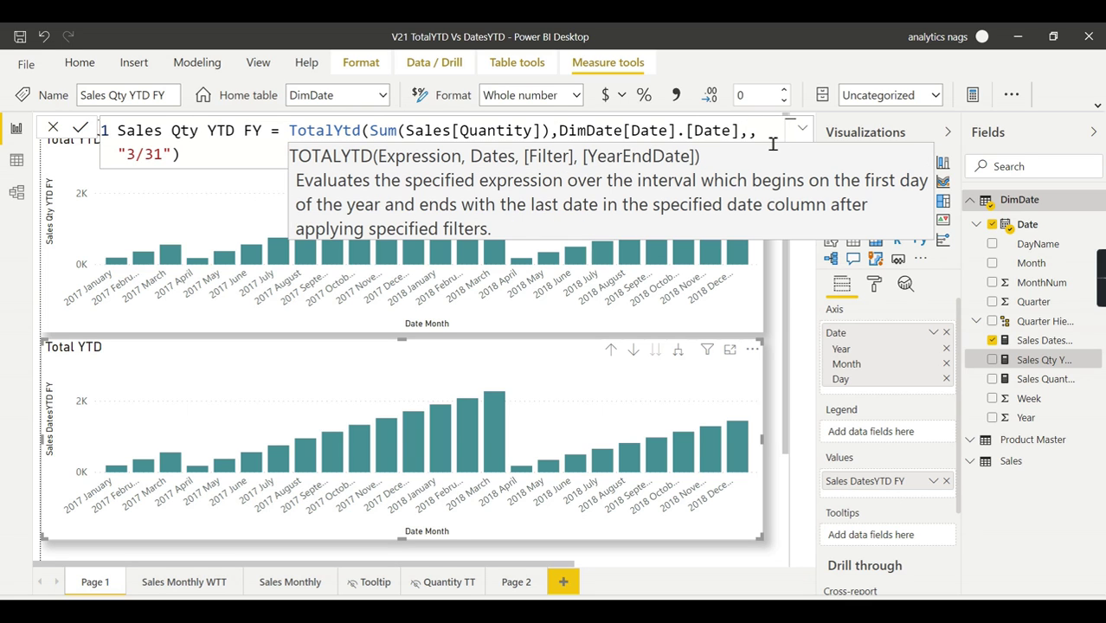
text(Sales)
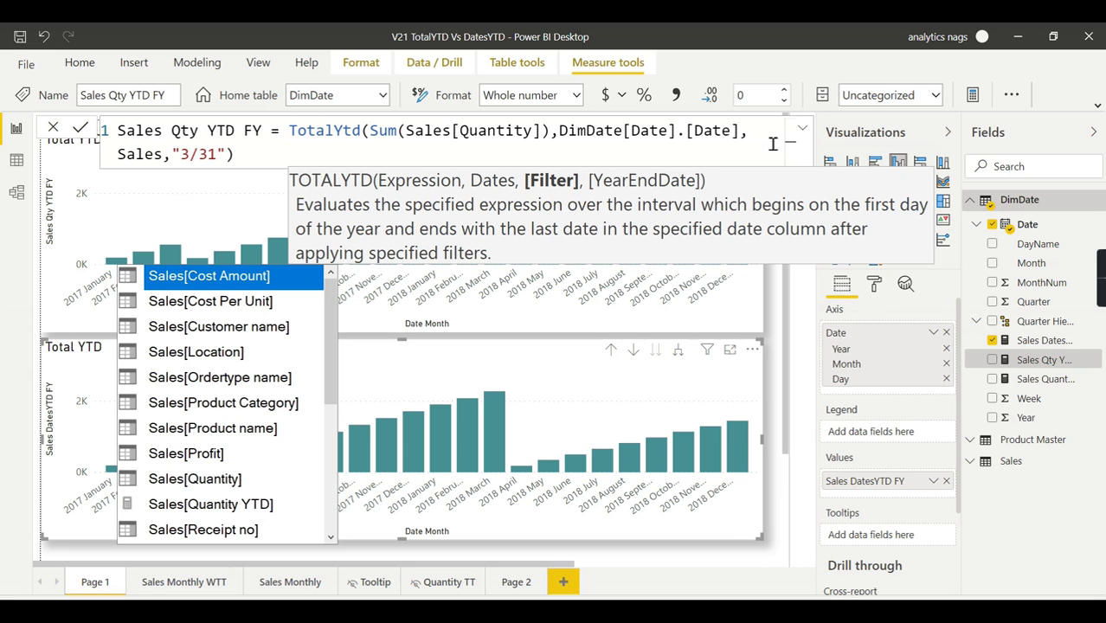
click(268, 381)
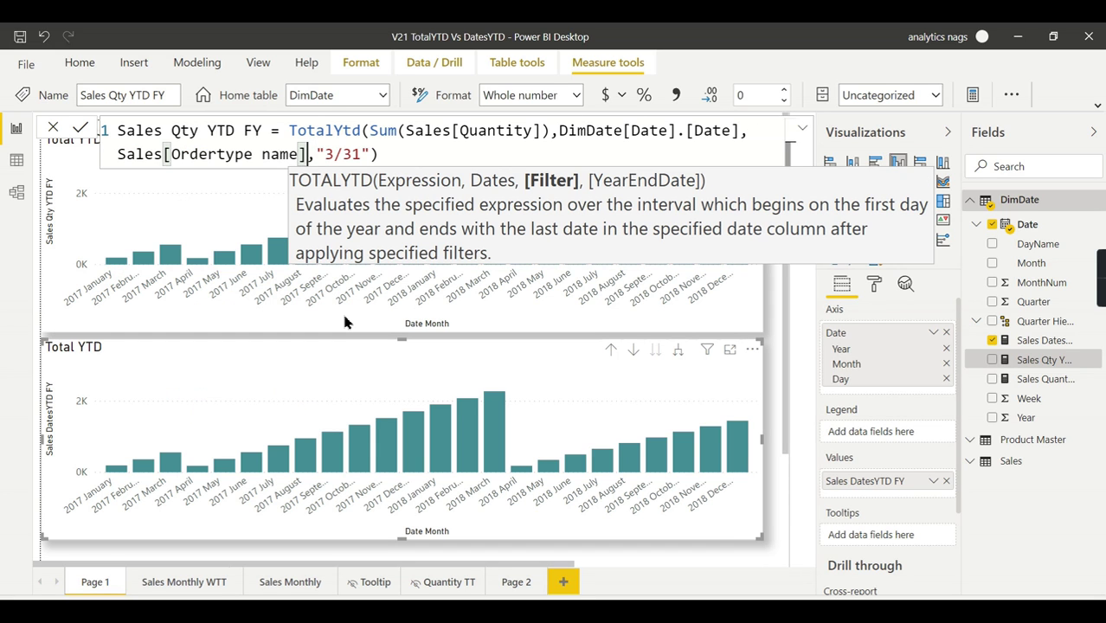
text(=" )
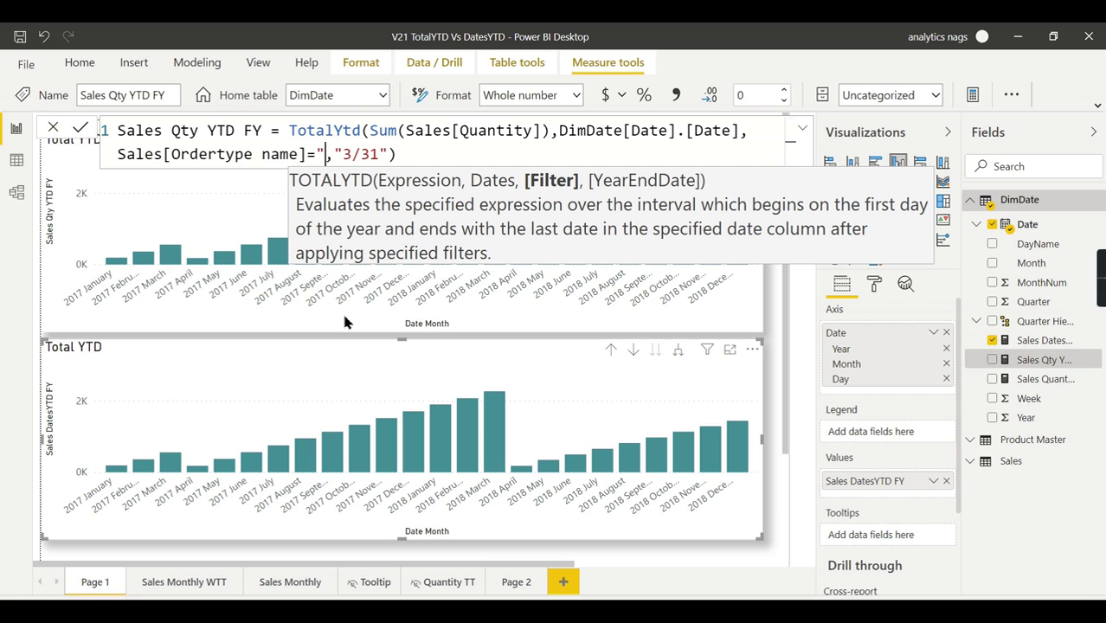
text(On sho)
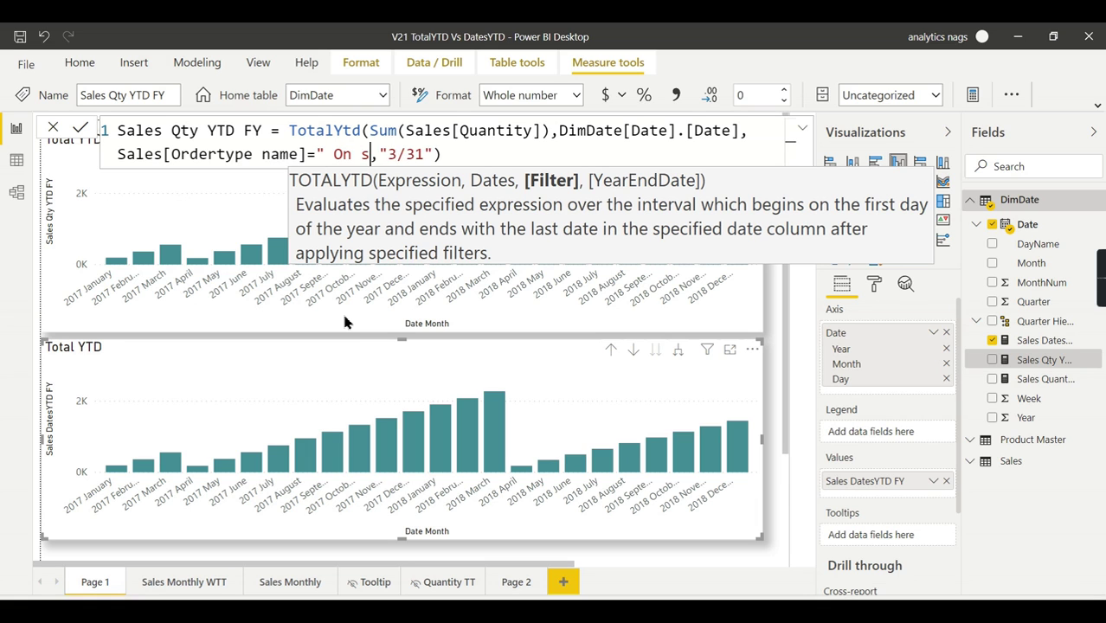
text(p")
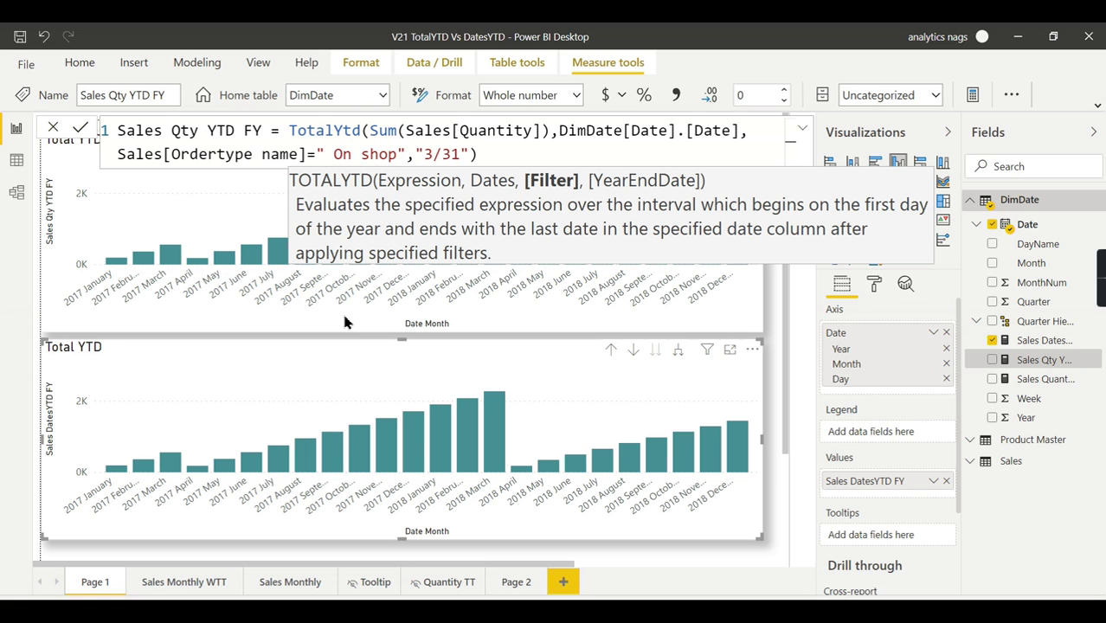
key(End)
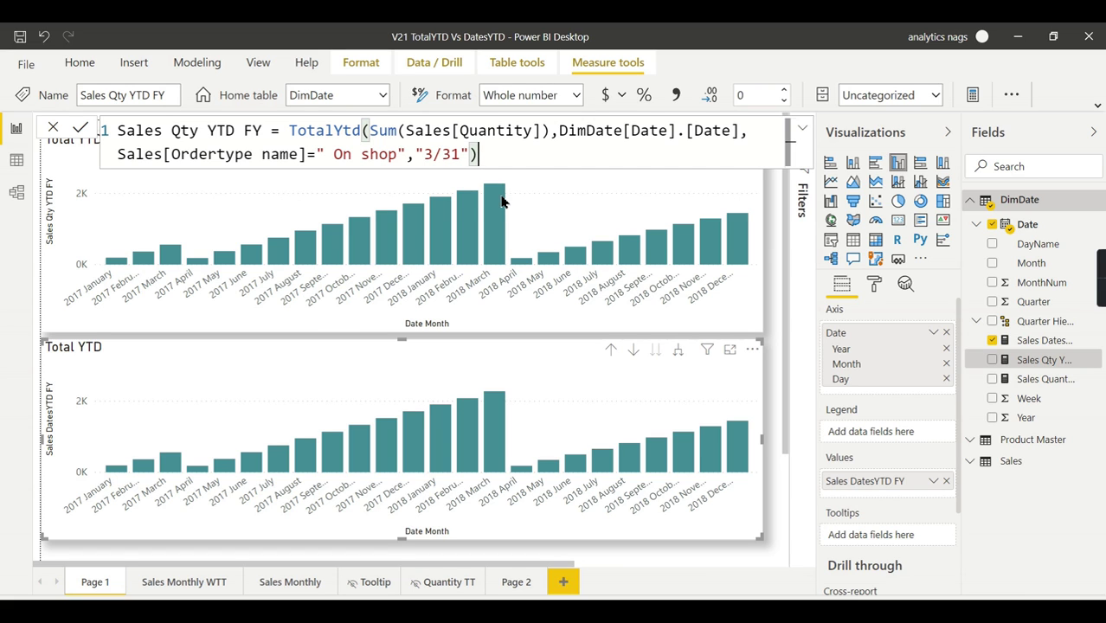
Commit the formula and check the Ordertype name values in the Sales table.
mouse_move(502, 201)
mouse_move(498, 226)
key(Return)
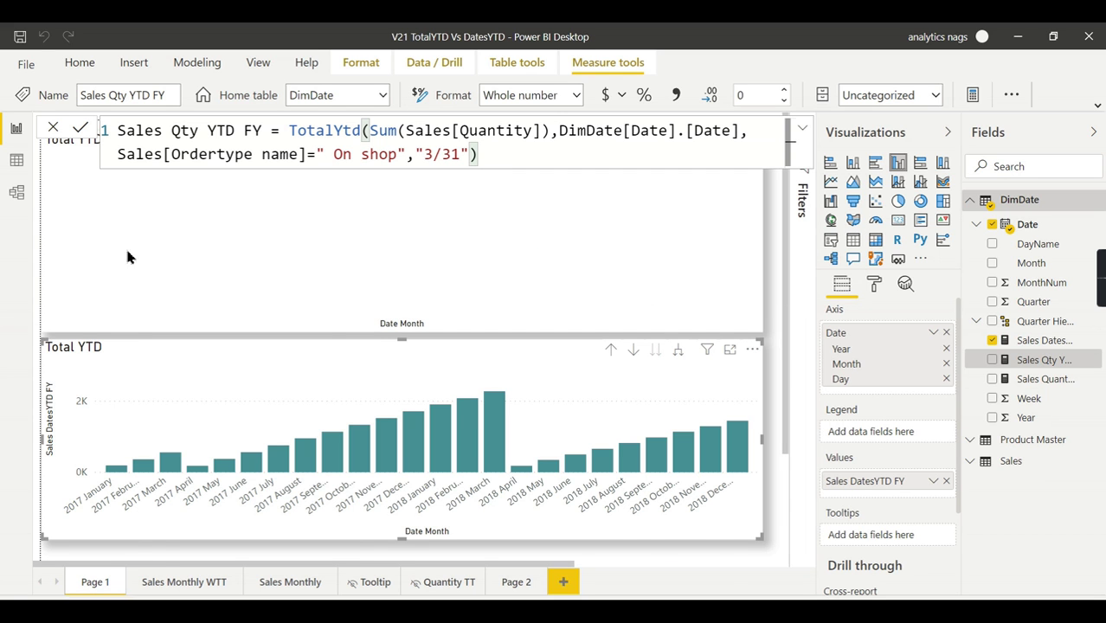
click(16, 159)
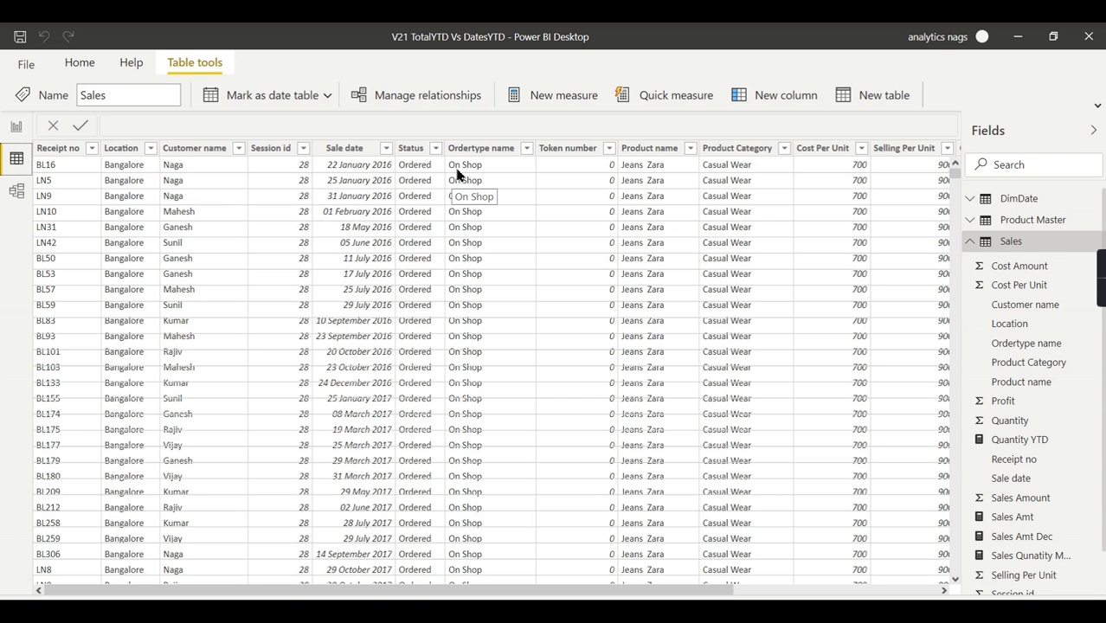
click(16, 127)
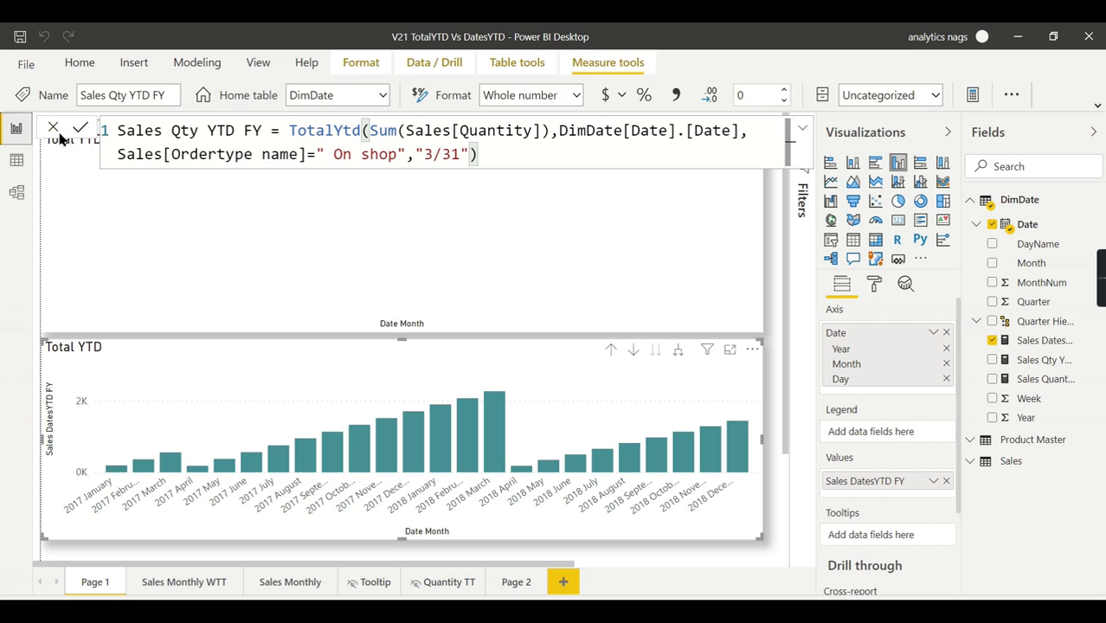
Capitalise "shop" to "Shop" in the Sales Qty YTD FY filter and commit.
click(1058, 343)
click(1049, 359)
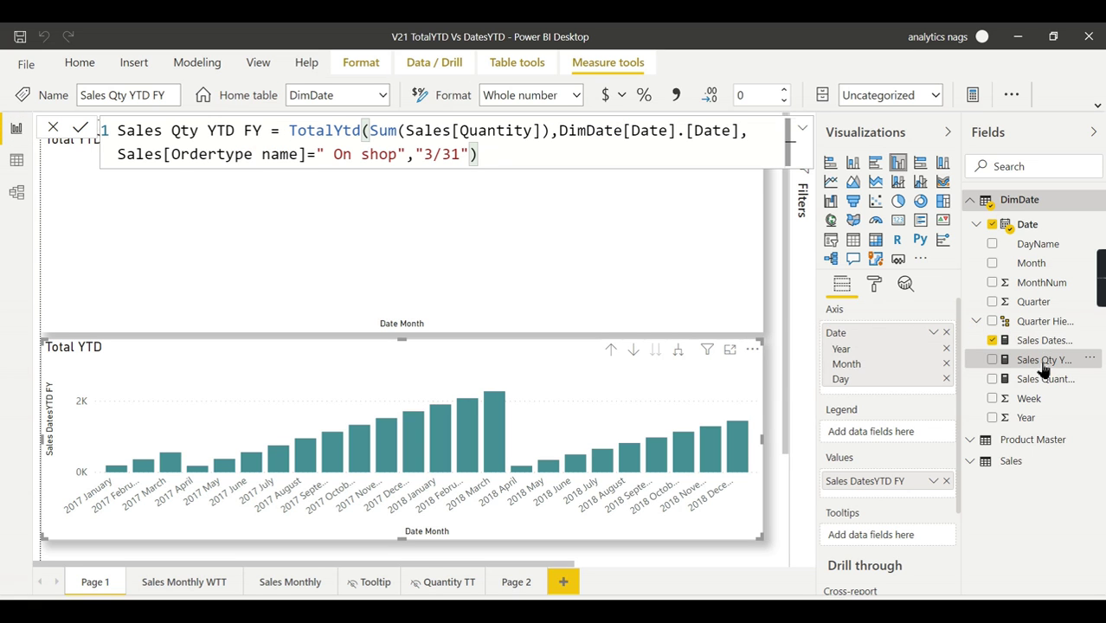
click(367, 158)
key(Delete)
text(S)
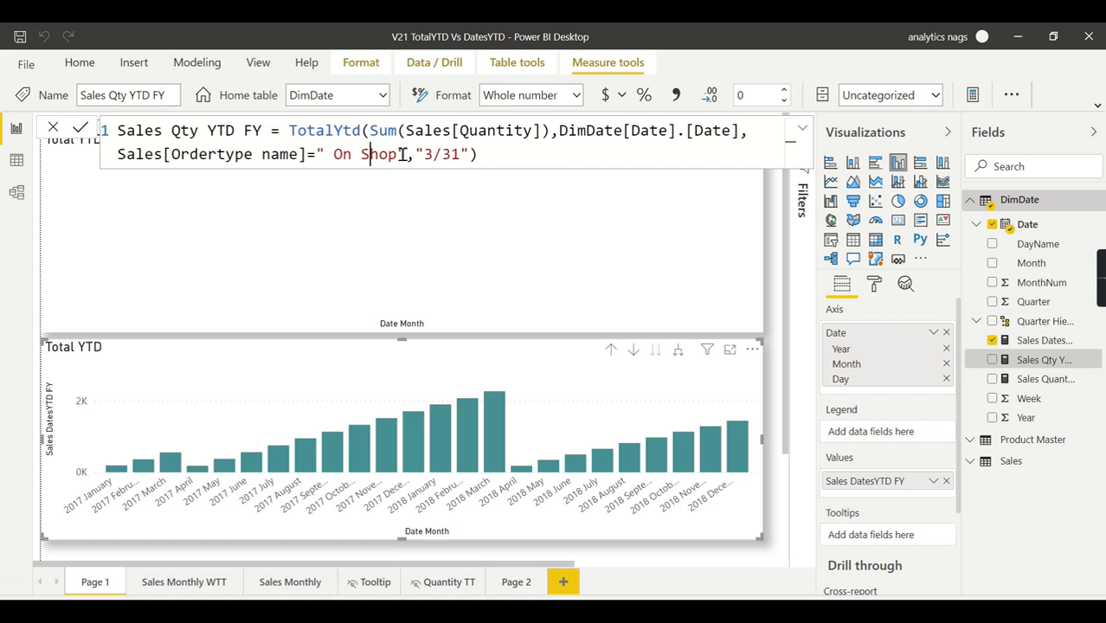
click(500, 158)
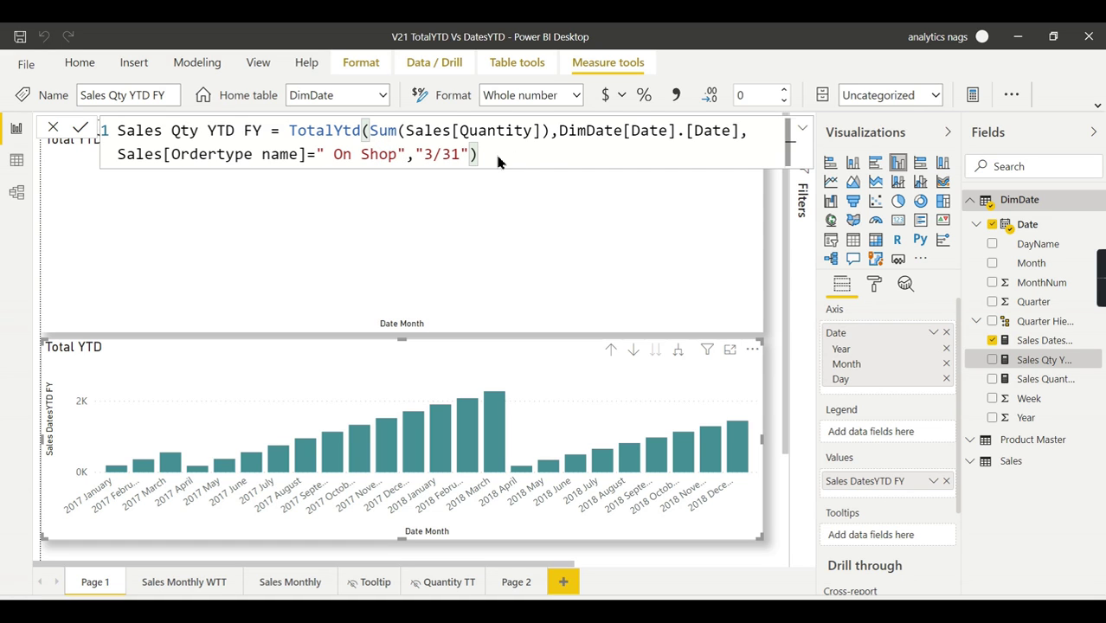
key(Return)
Remove the leading space so the filter value reads "On Shop".
click(362, 158)
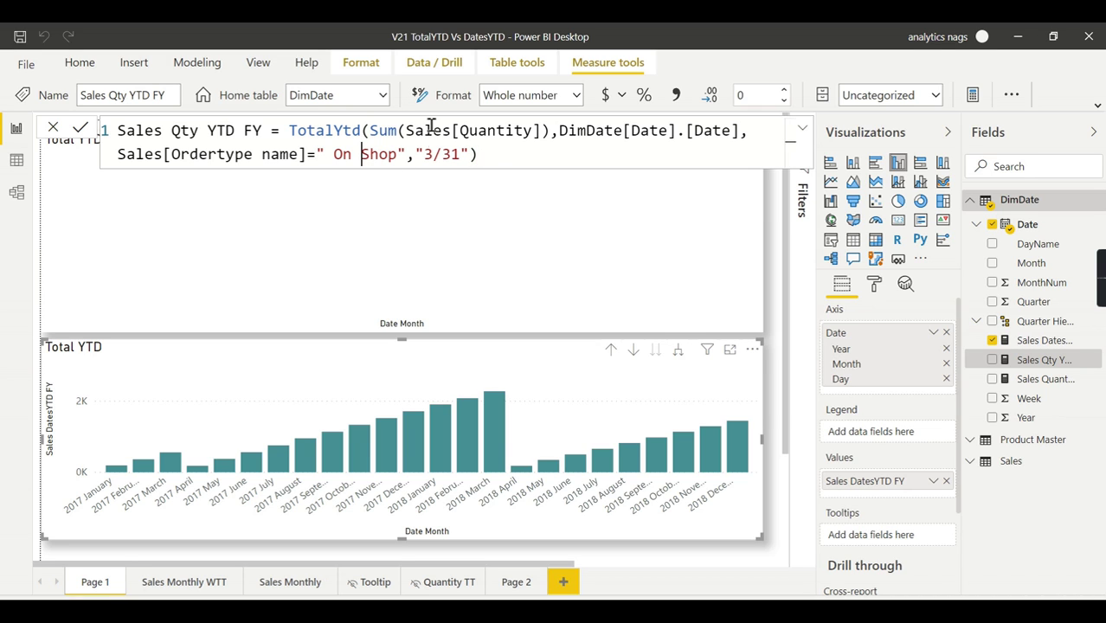
key(BackSpace)
click(336, 155)
click(529, 158)
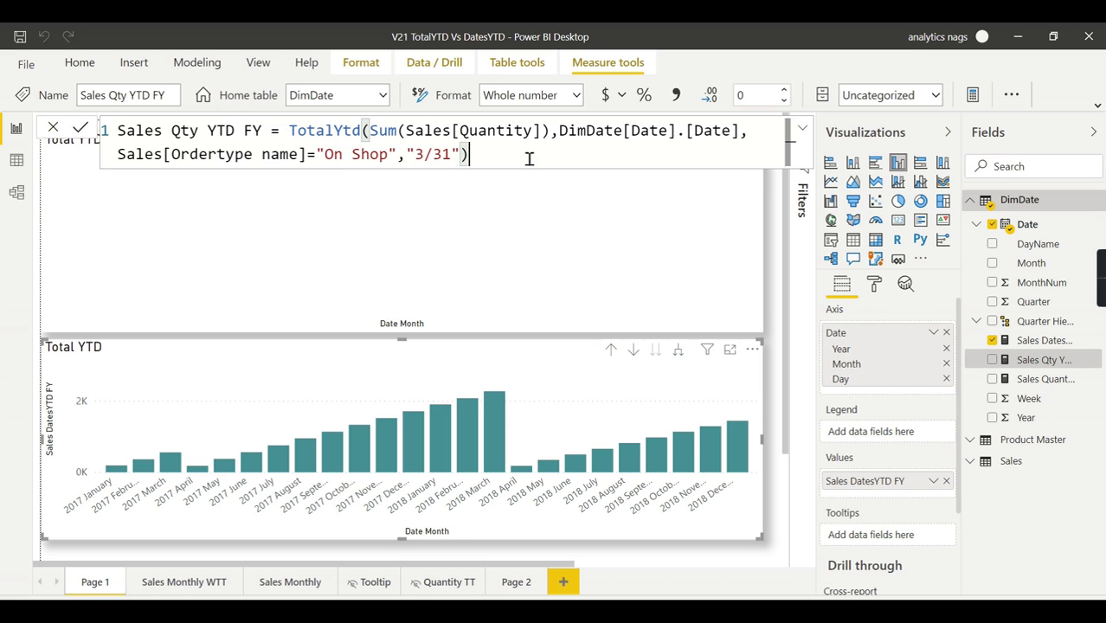
Commit the On Shop formula, check a bar's value, and fix the comma after "On Shop".
key(Return)
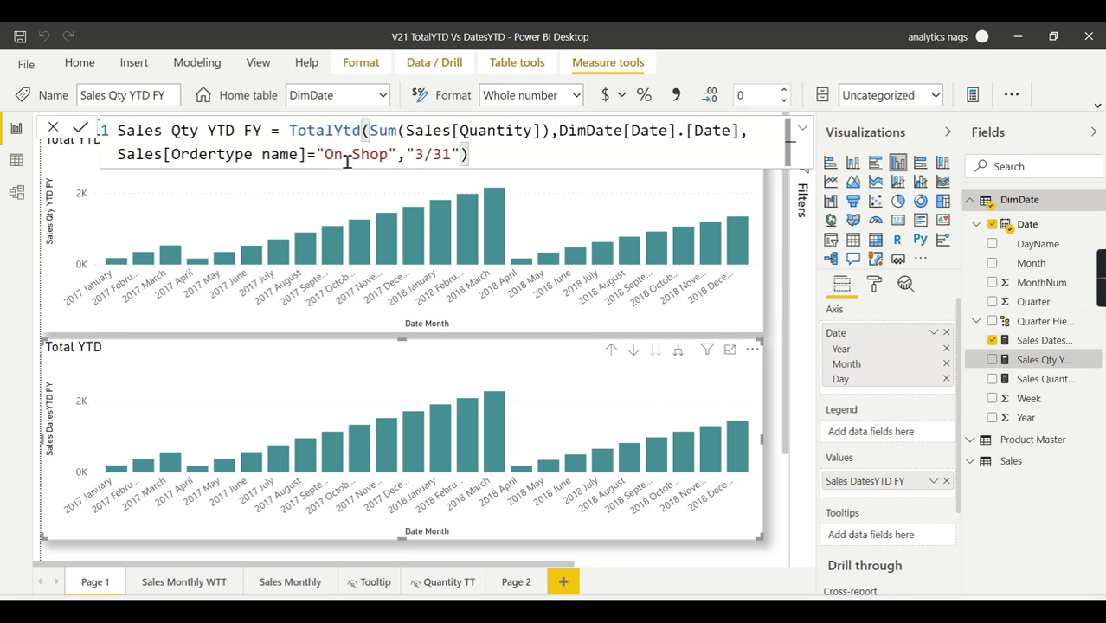
mouse_move(490, 211)
click(398, 155)
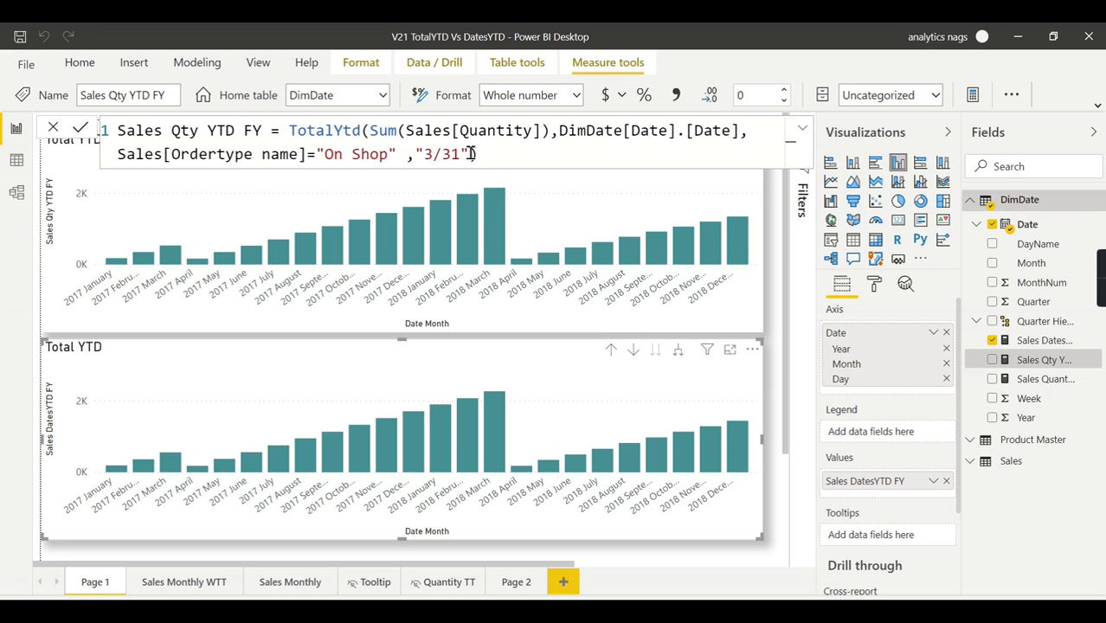
key(BackSpace)
text(,)
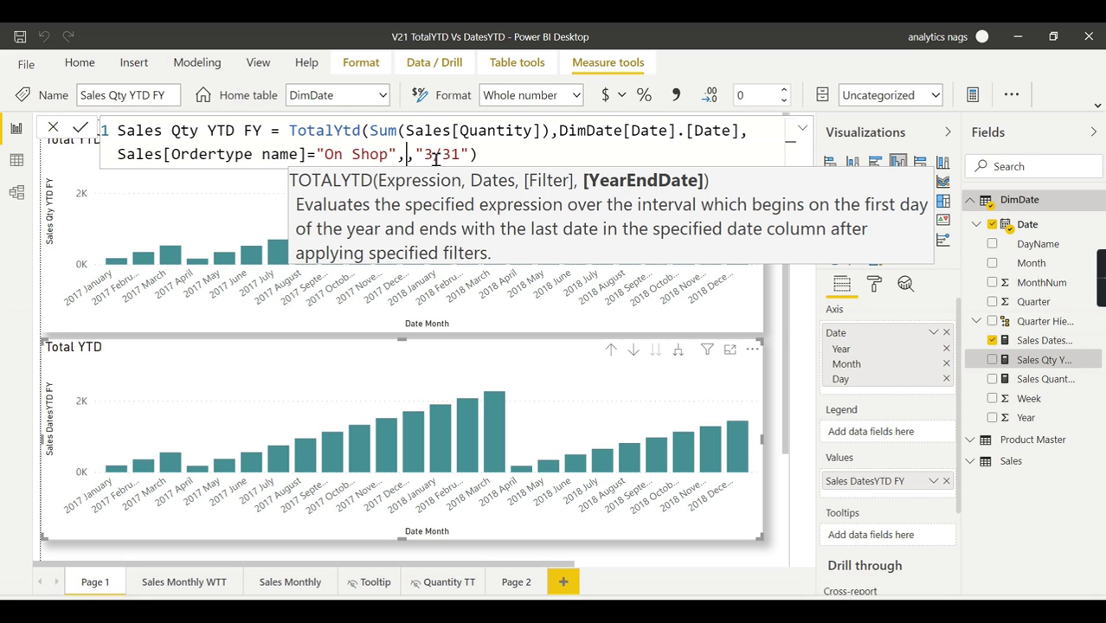
Add && Sales[Product name]="Formal" to the On Shop filter and commit, producing a multiple-columns error.
key(BackSpace)
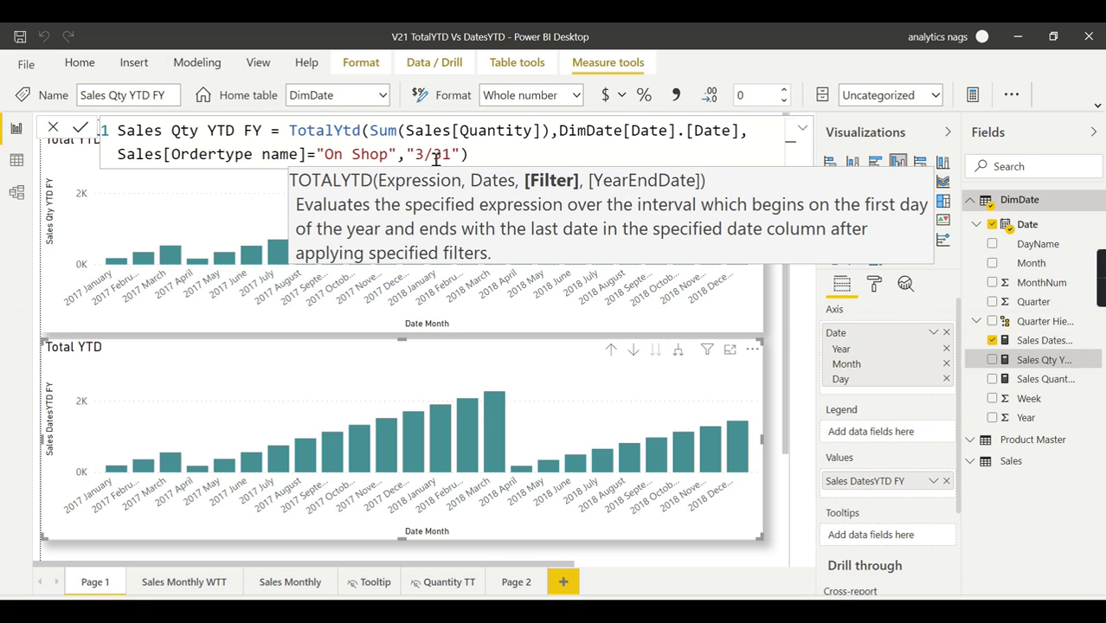
key(BackSpace)
text(&& )
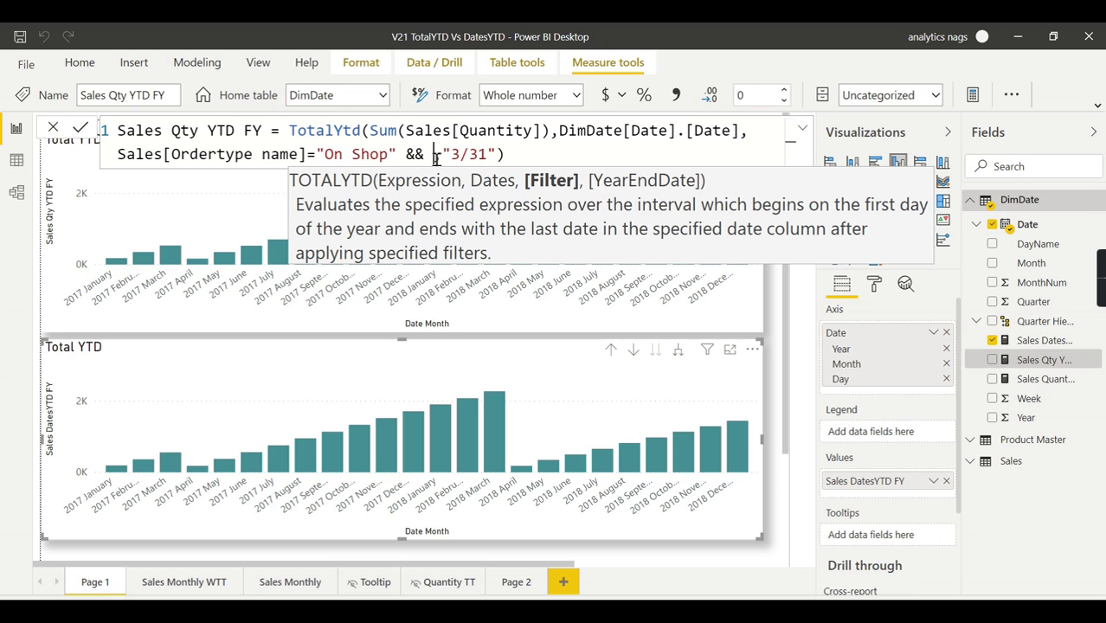
text(Sales)
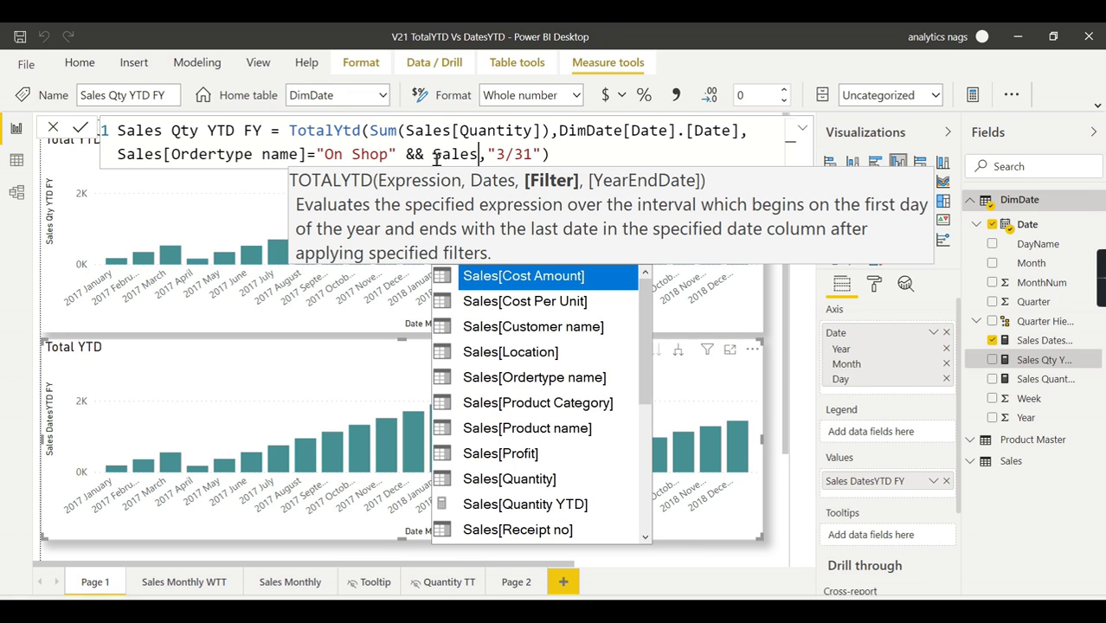
double_click(554, 428)
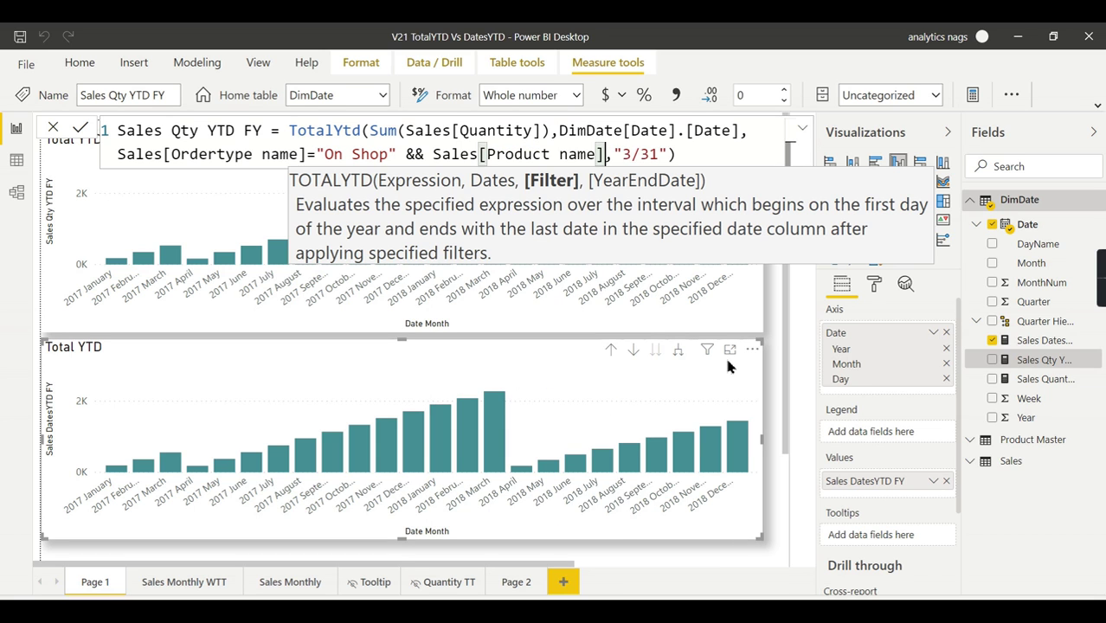
text(=Formal)
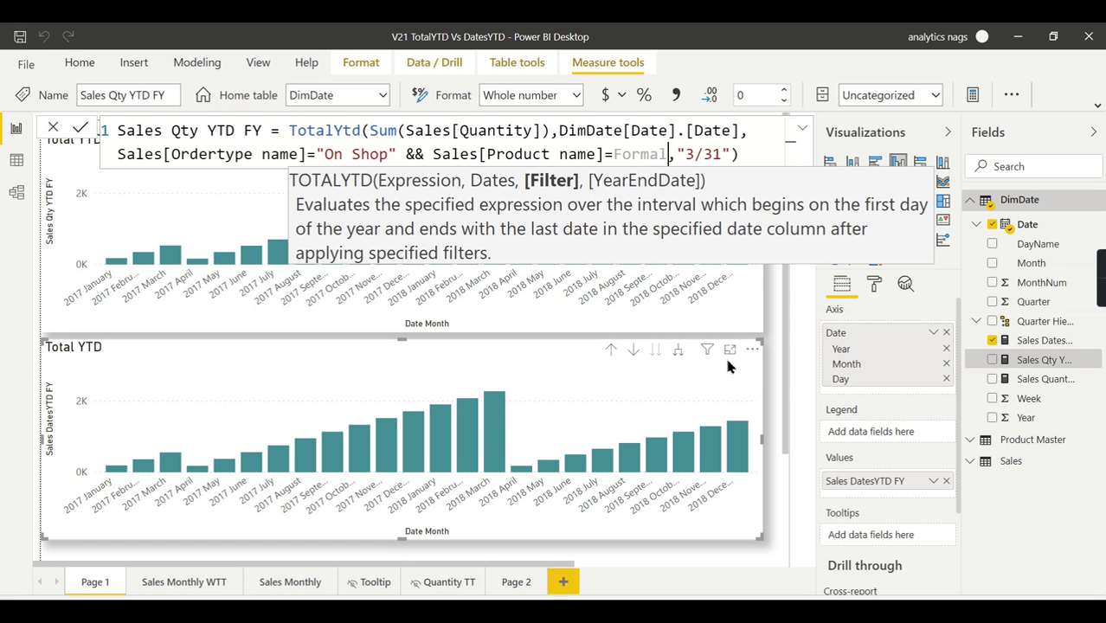
text(")
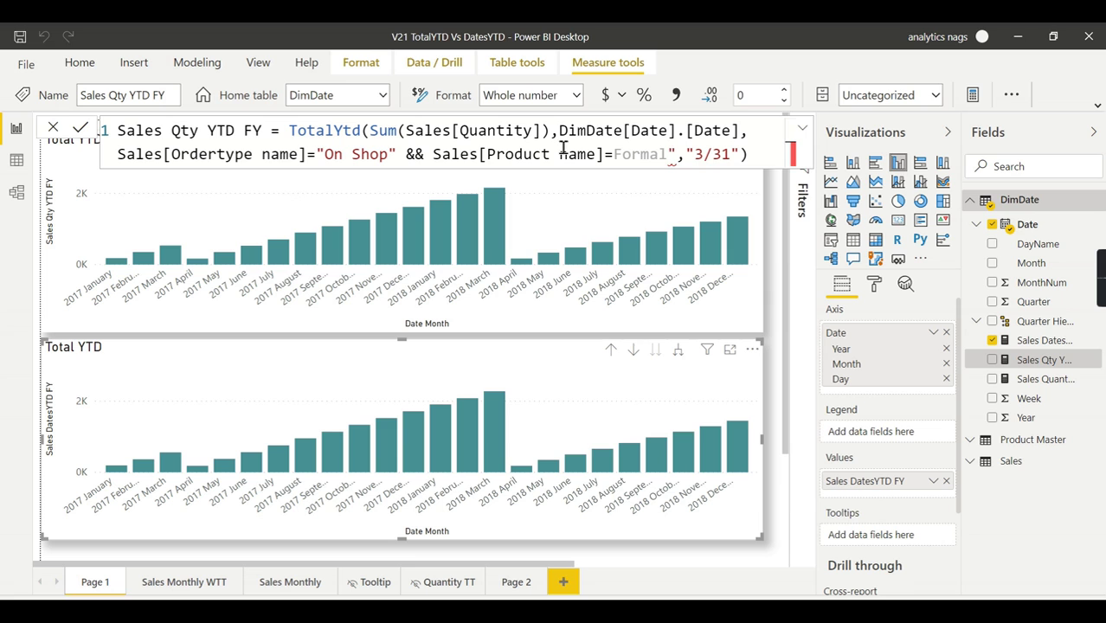
click(615, 156)
text(")
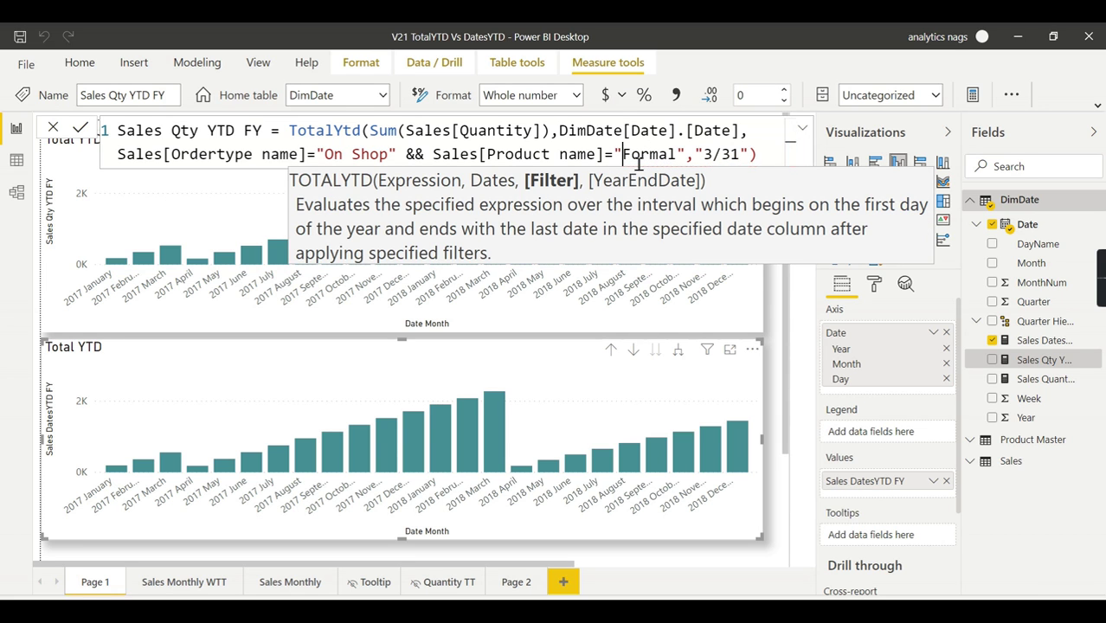
key(End)
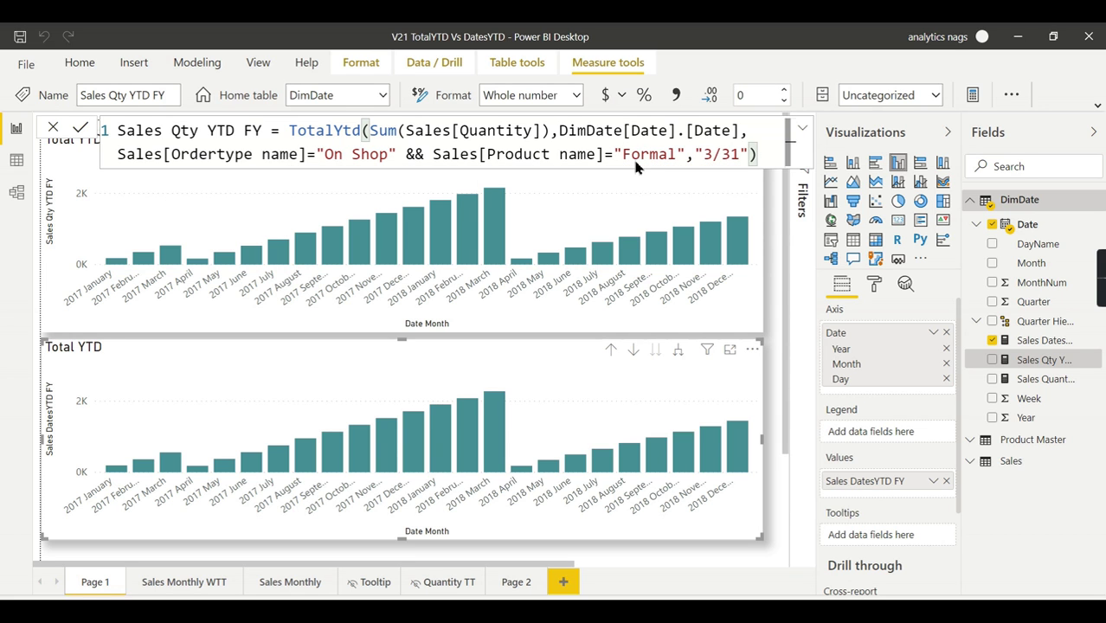
key(Return)
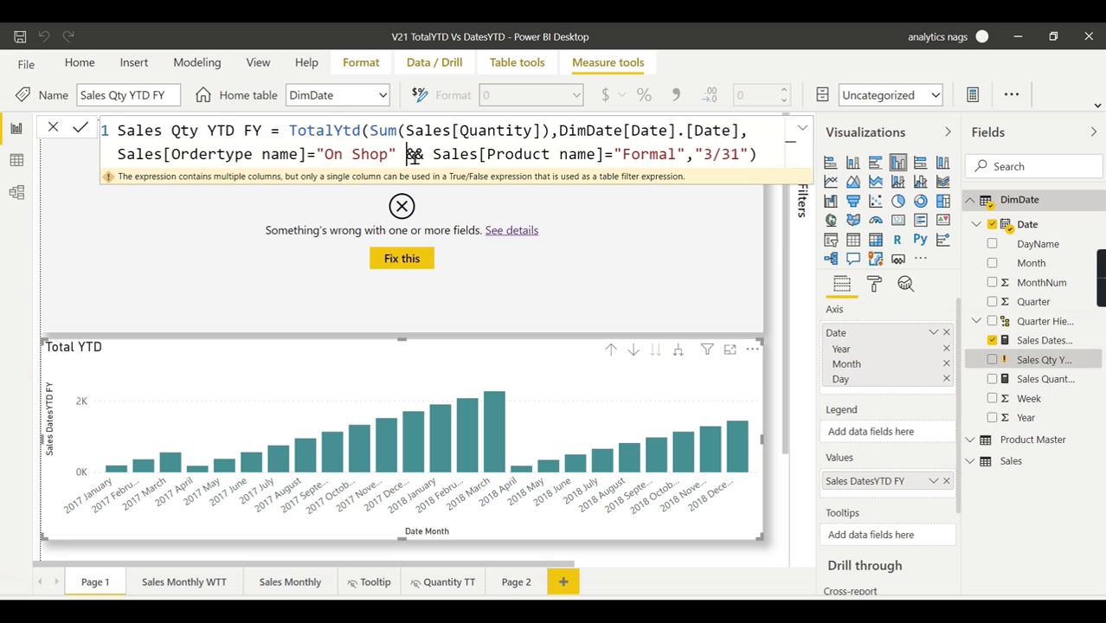
Delete the && Formal clause from the Sales Qty YTD FY formula.
drag(407, 154, 688, 154)
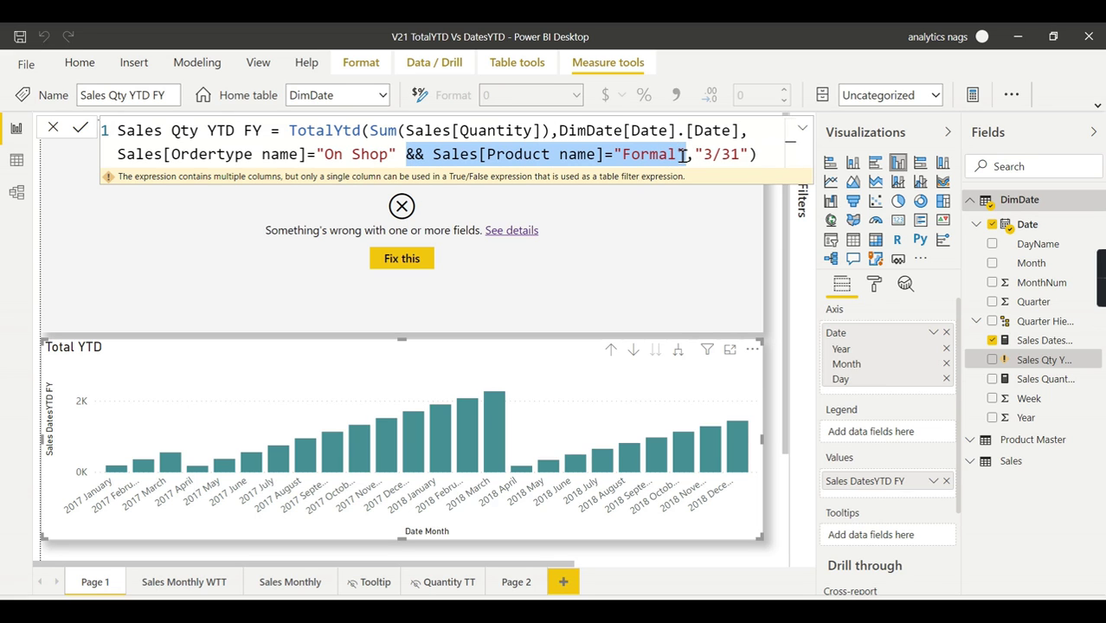
key(BackSpace)
key(BackSpace)
click(682, 156)
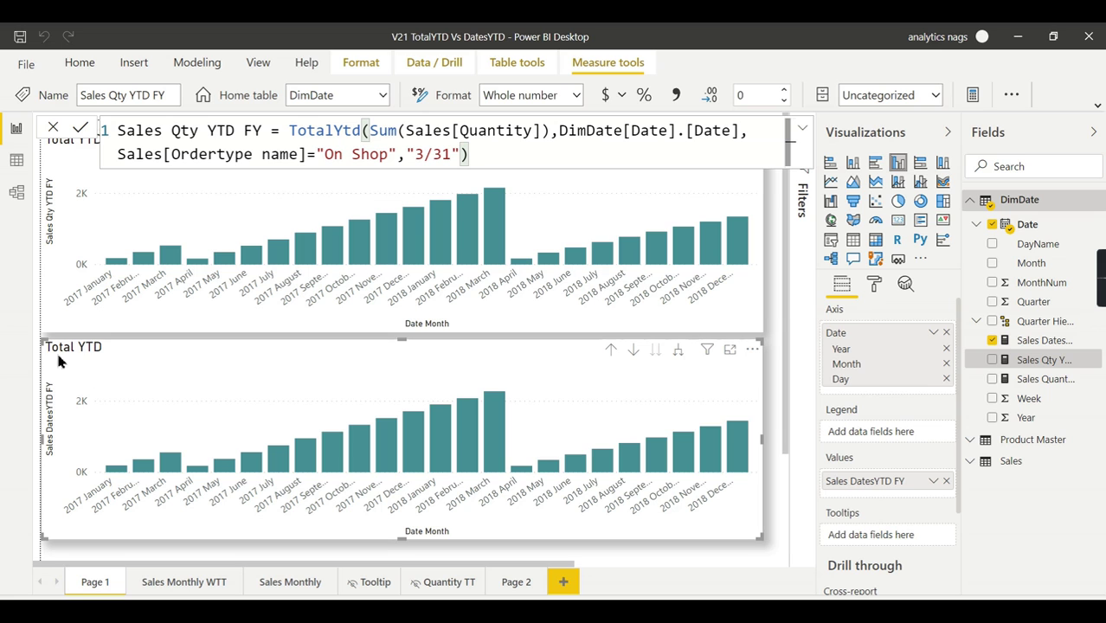
Retitle the lower chart "Dates YTD" in its Title format settings.
click(874, 284)
click(848, 517)
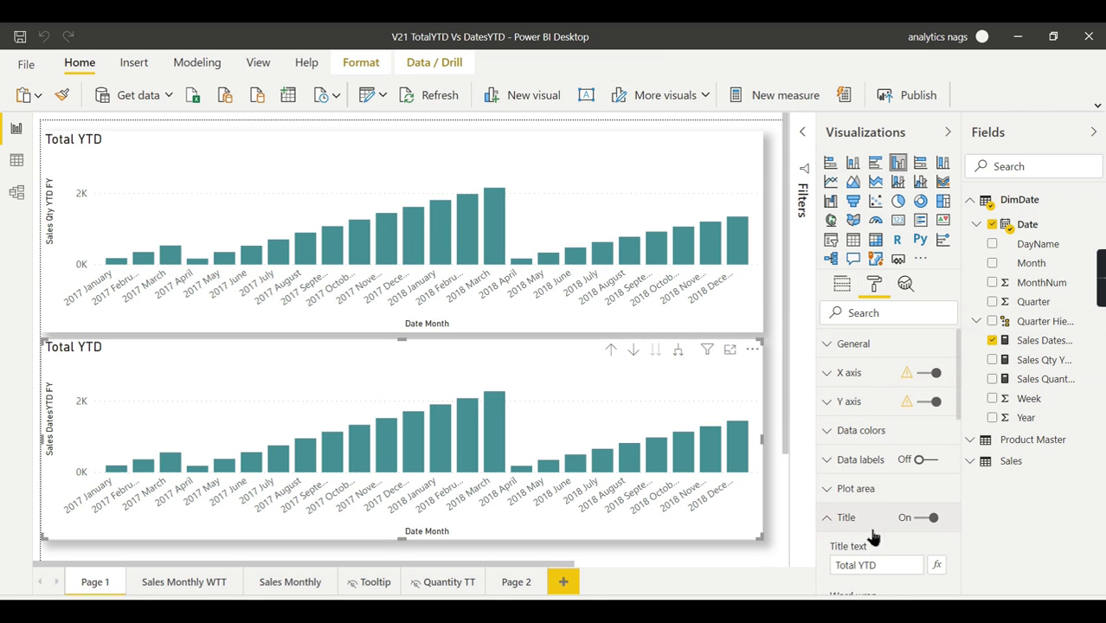
click(900, 571)
text(Date)
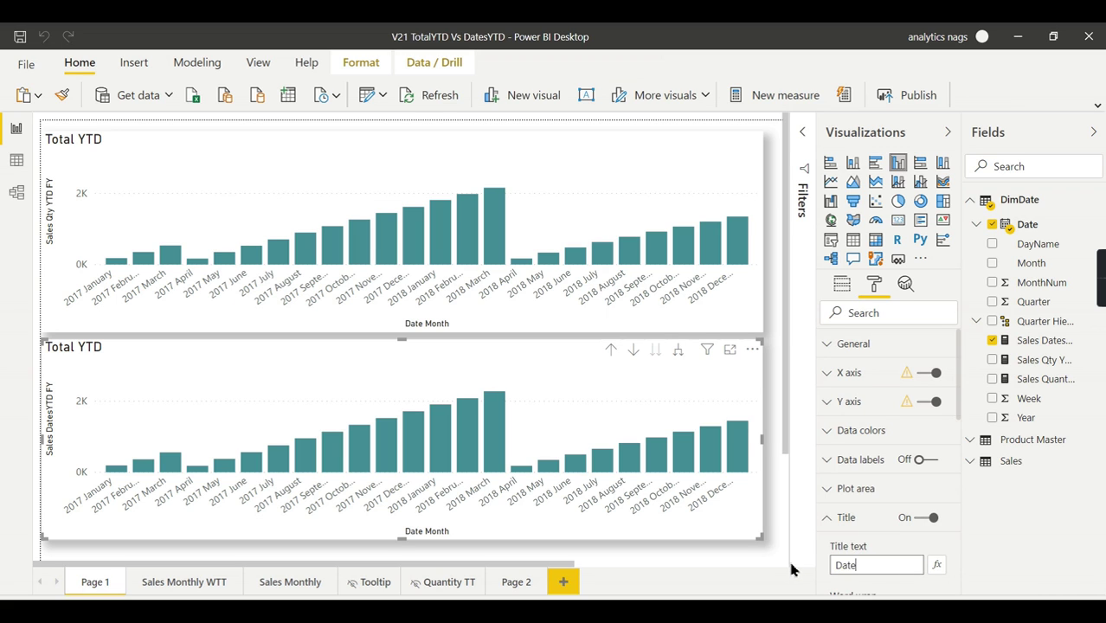
text(s YTD)
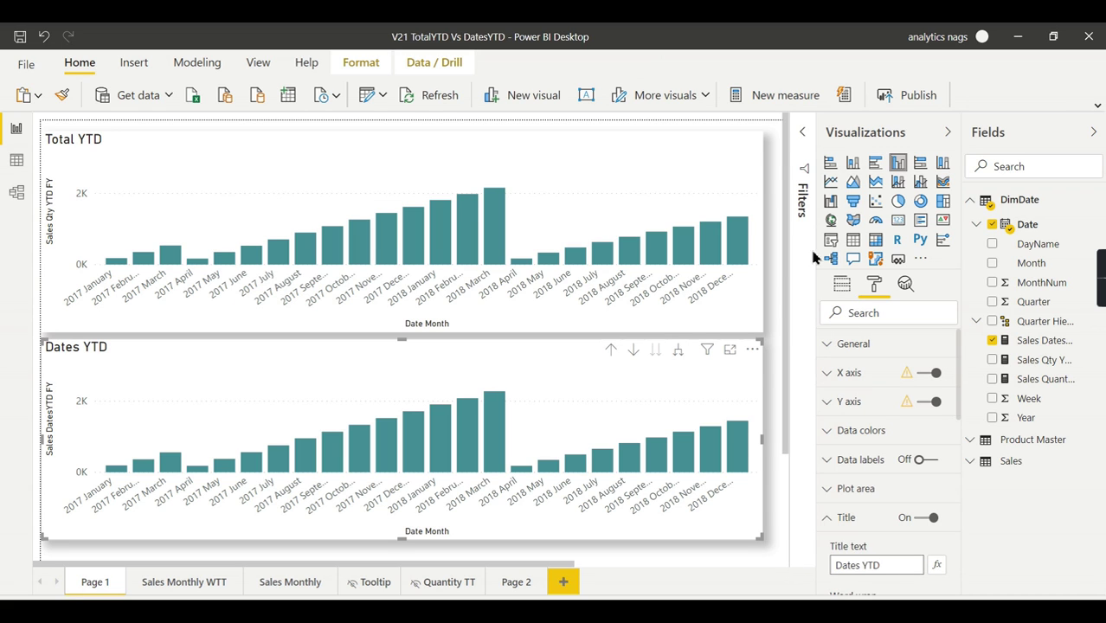
click(844, 292)
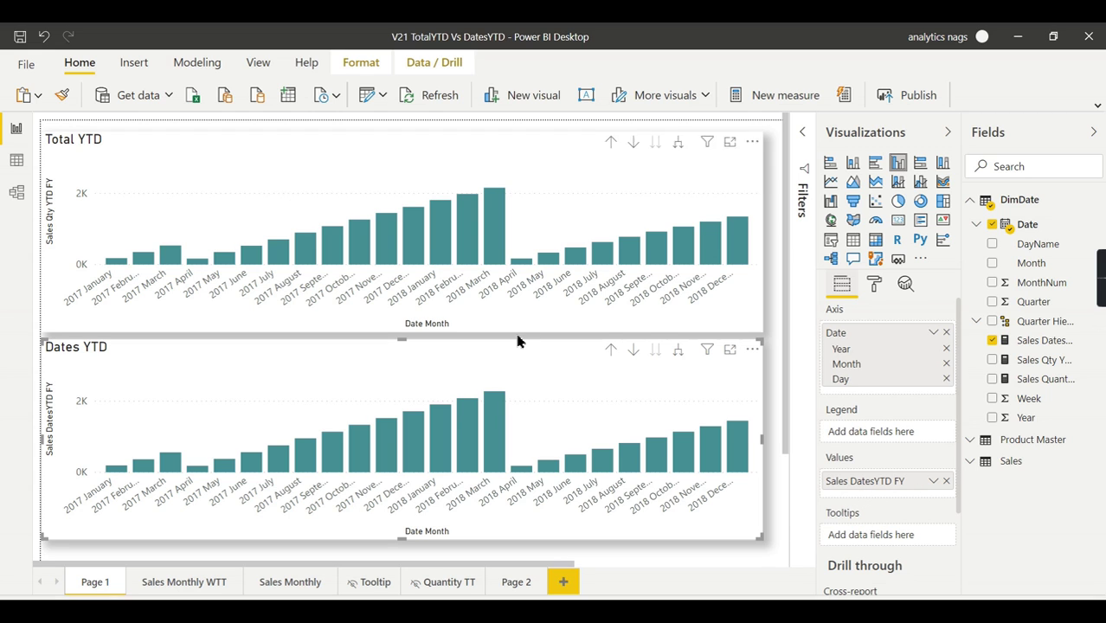
In the Sales DatesYTD FY formula, add a comma after the DATESYTD "3/31" argument.
click(1048, 344)
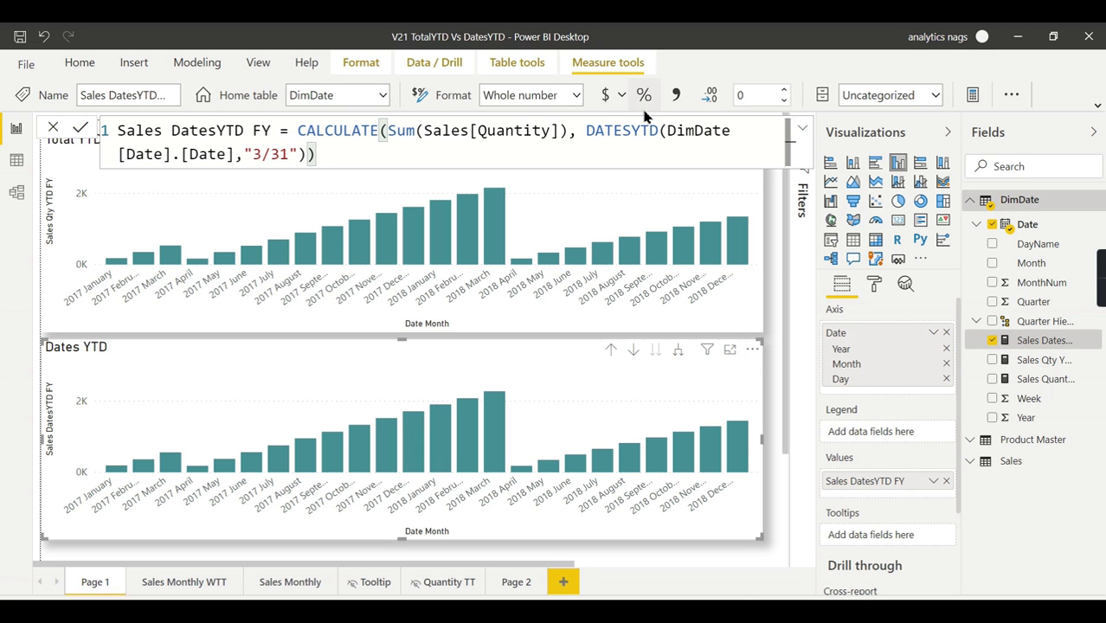
click(804, 129)
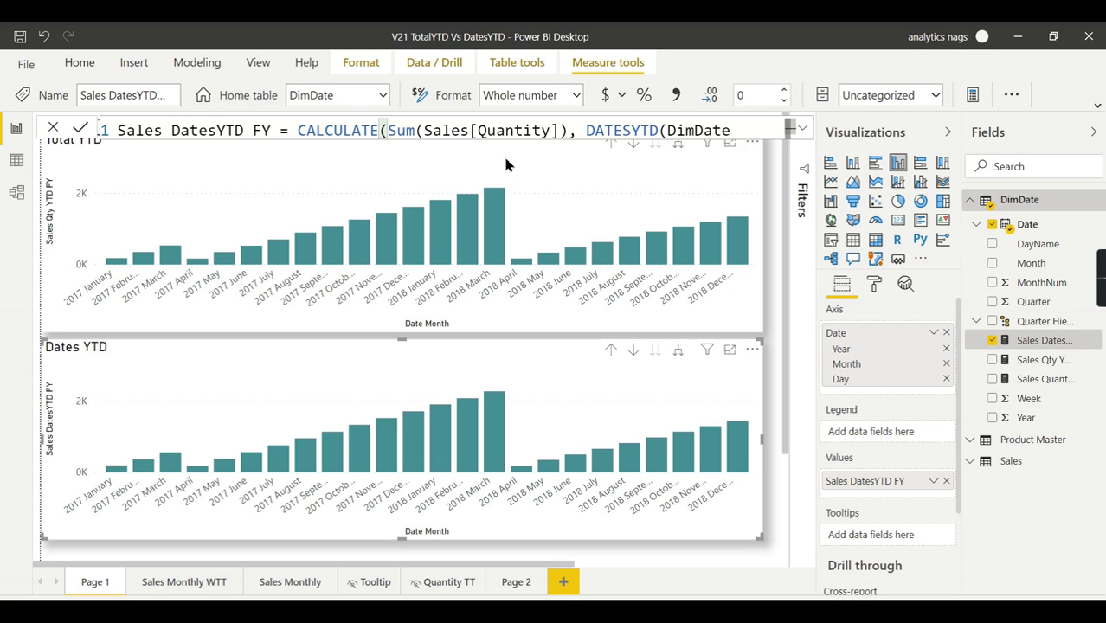
click(804, 129)
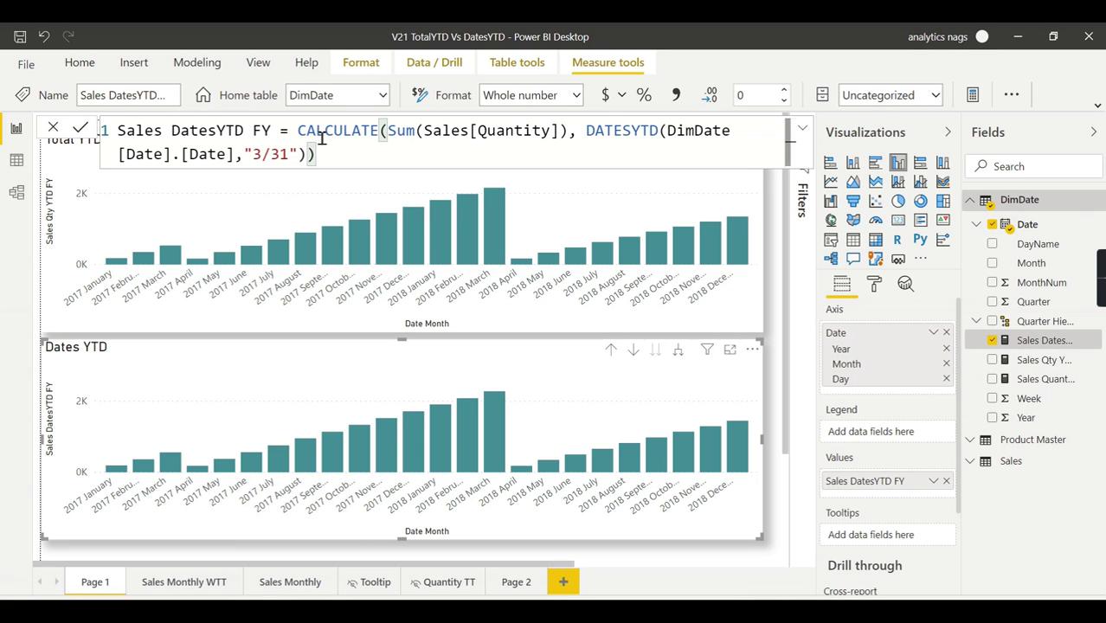
click(388, 132)
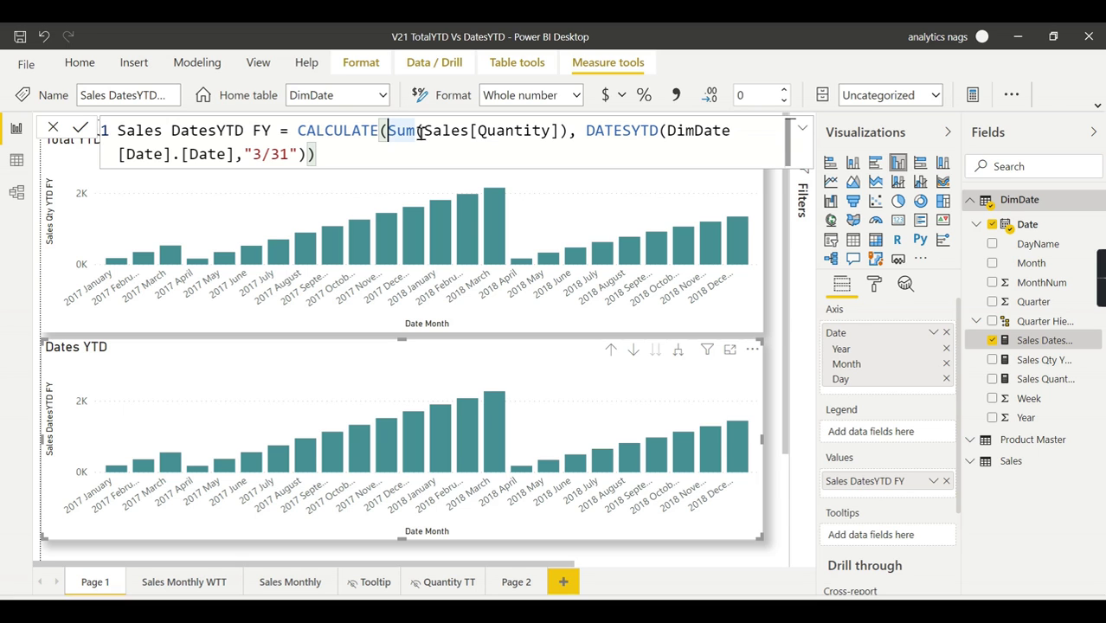
key(BackSpace)
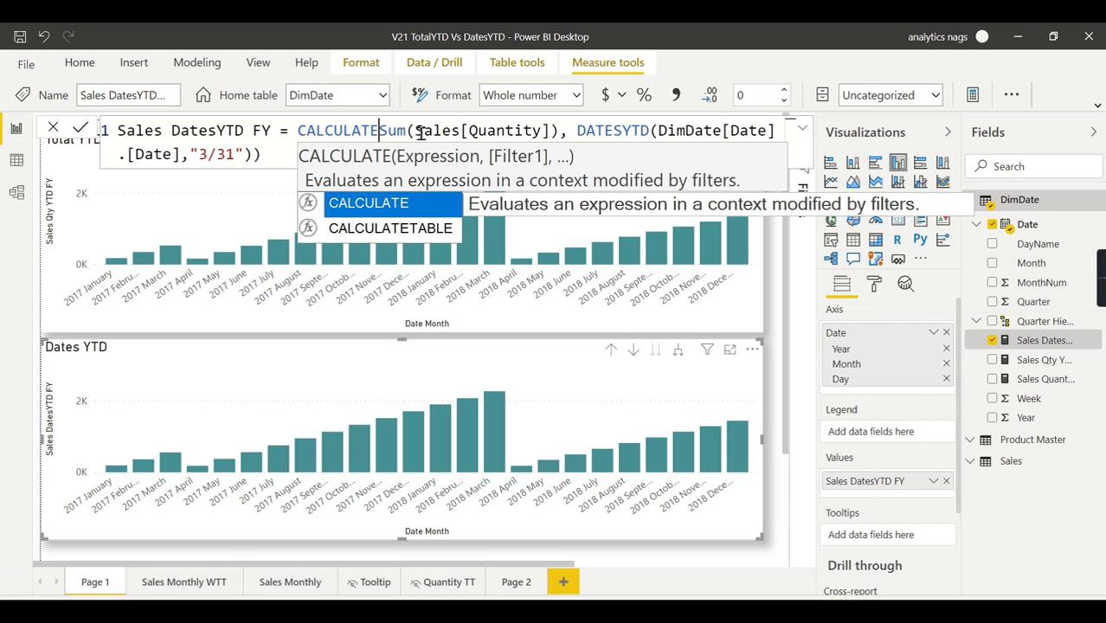
text(()
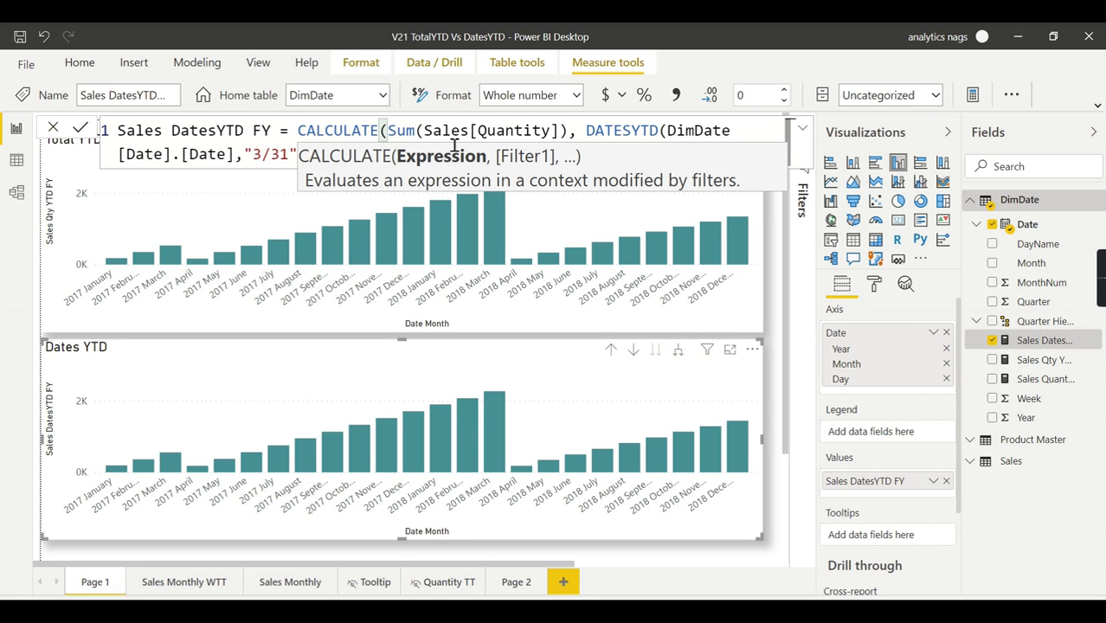
click(584, 135)
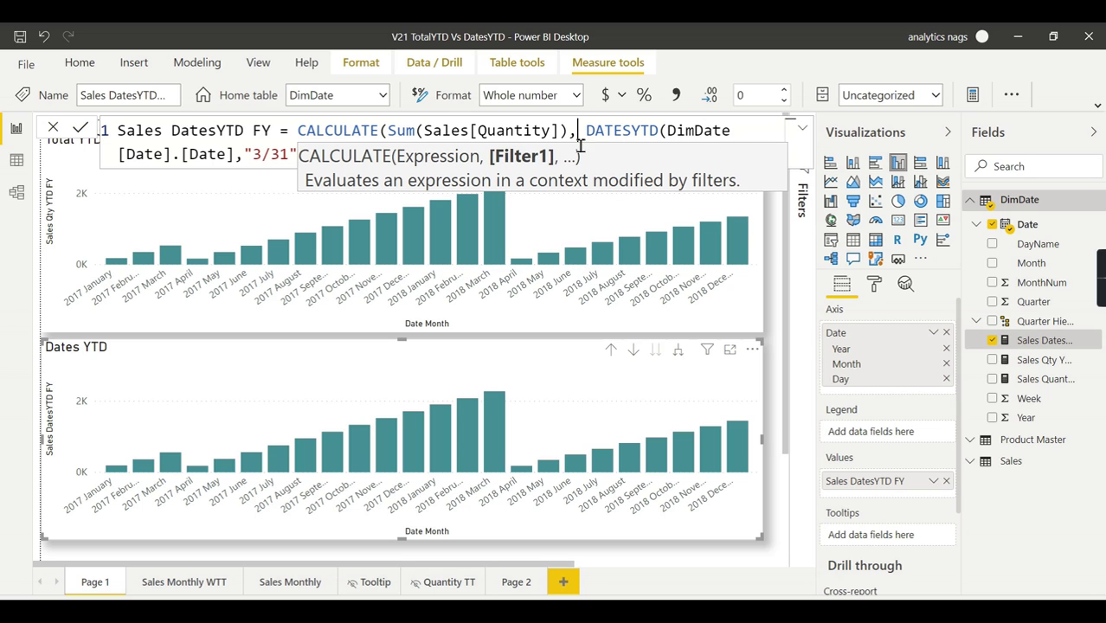
click(750, 133)
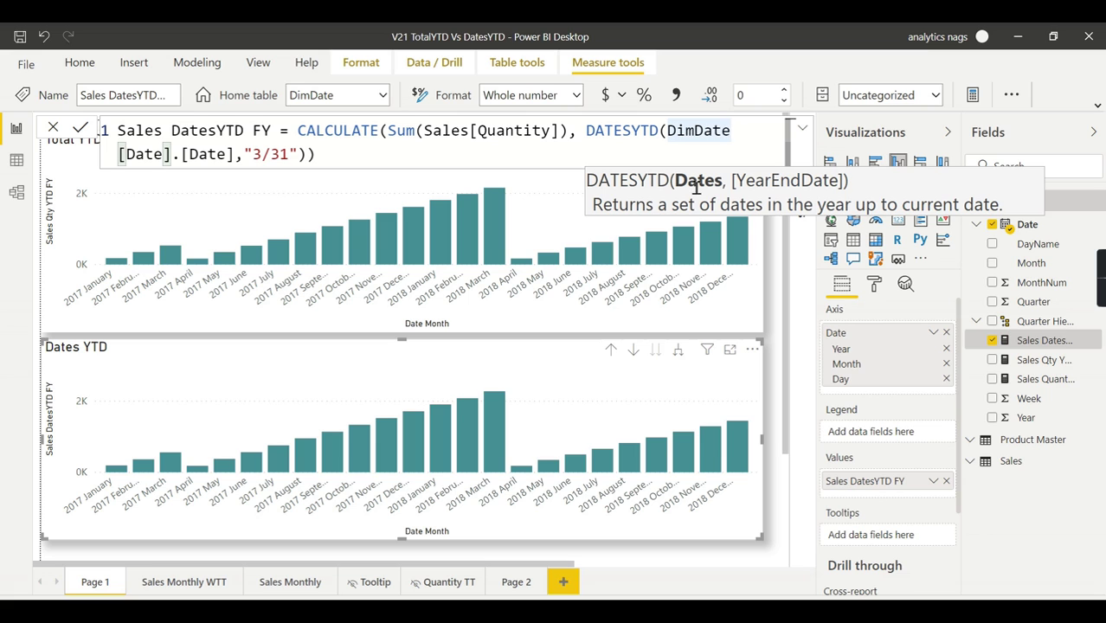
click(314, 155)
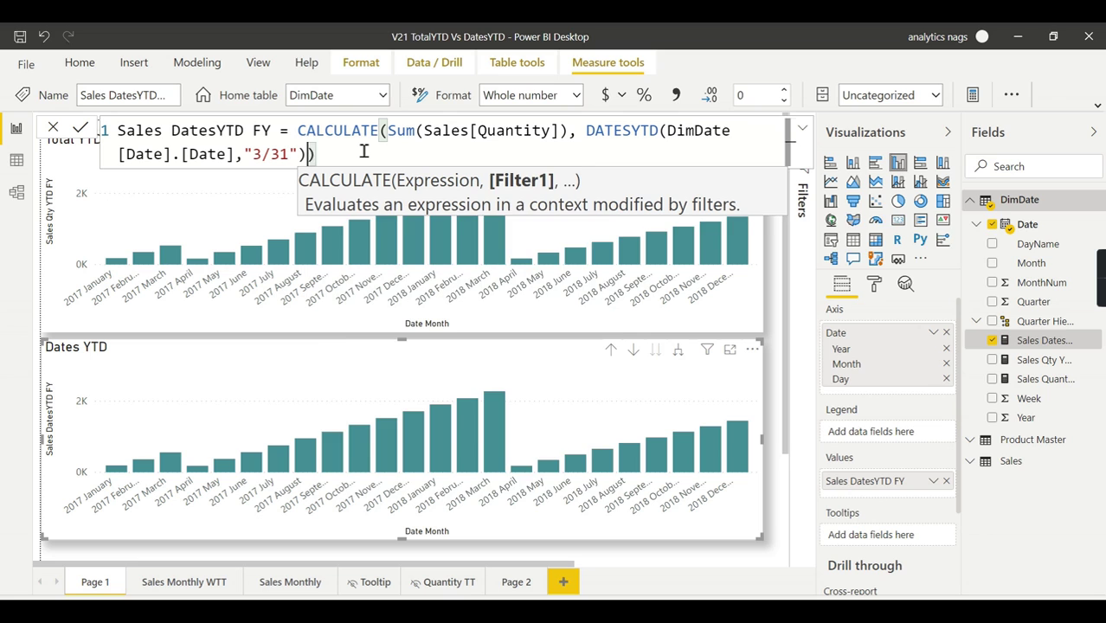
text(,)
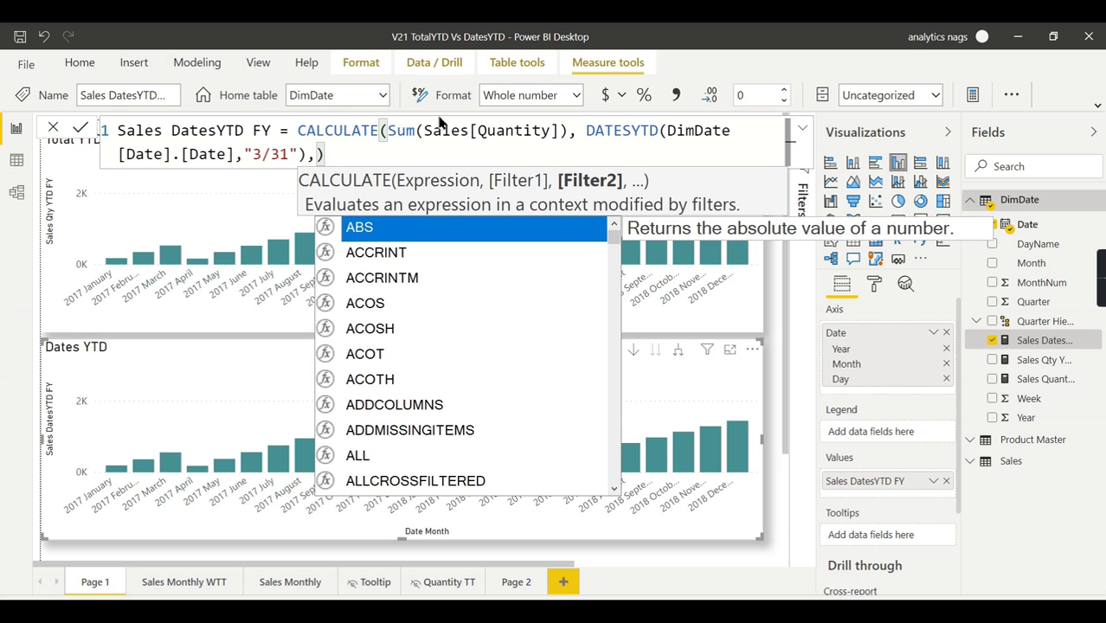
Add filters Sales[Ordertype name]="On Shop" and Sales[Product name]="Formal" to the Sales DatesYTD FY formula.
text(Sales)
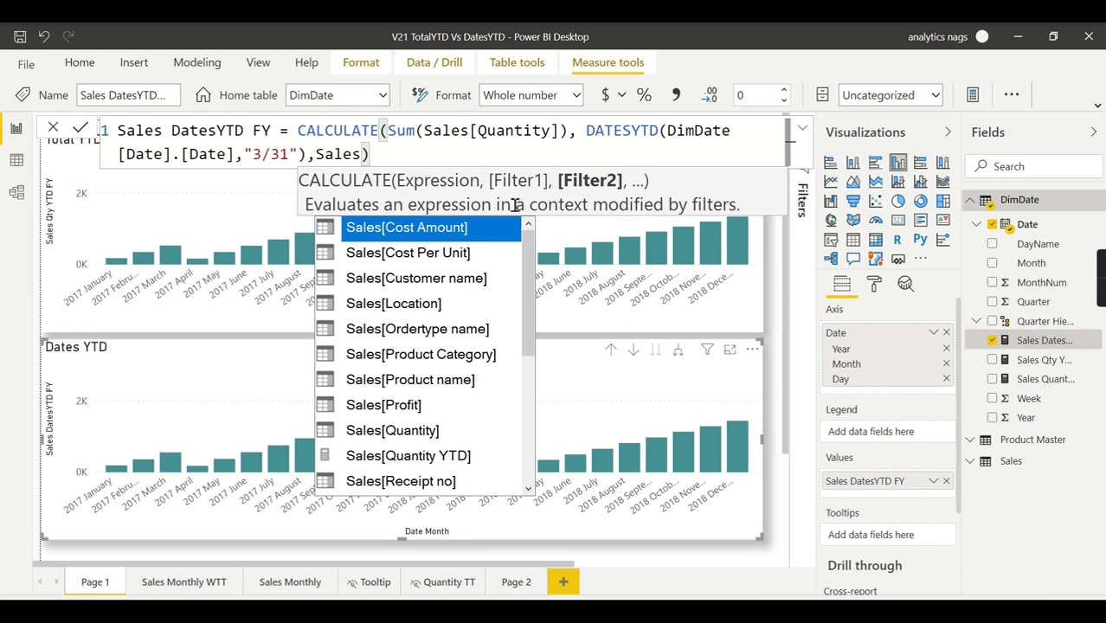
click(467, 333)
text(=)
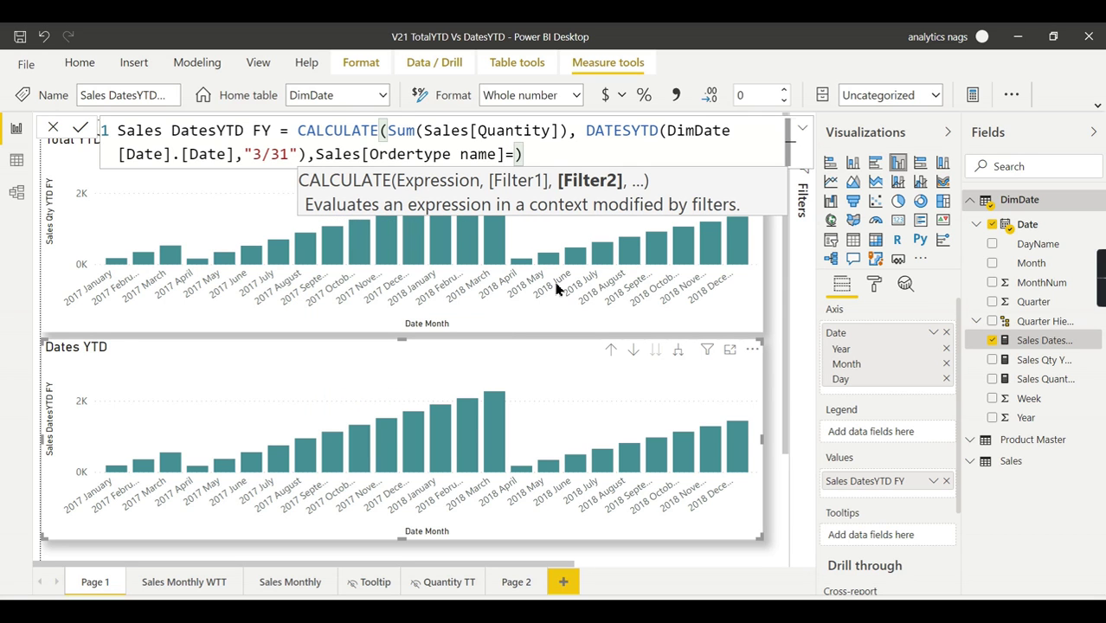
text("On Sh)
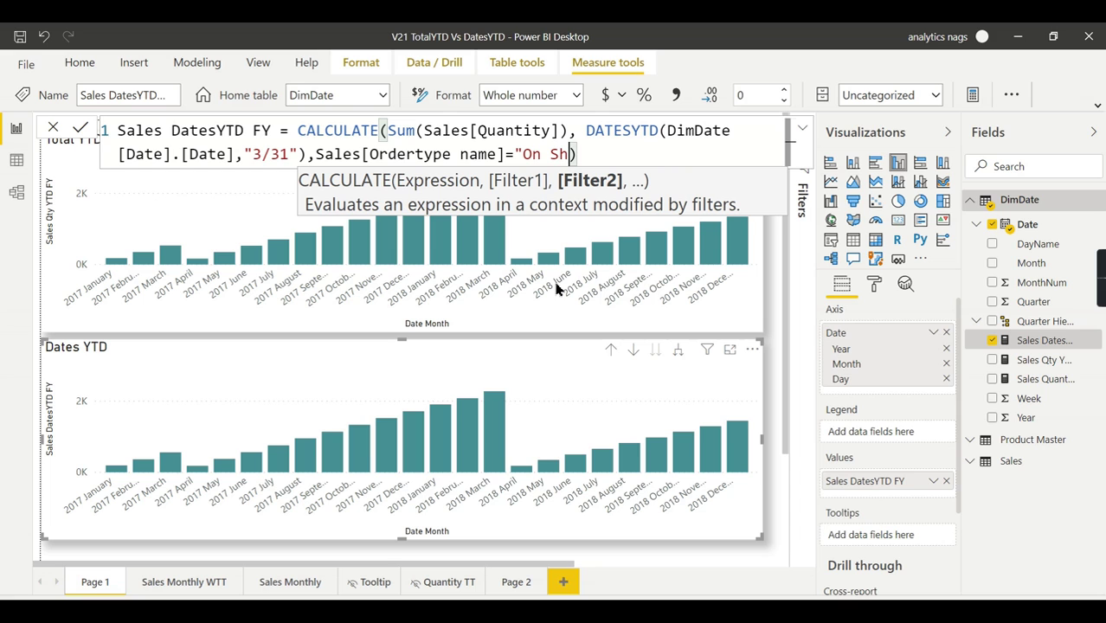
text(op",)
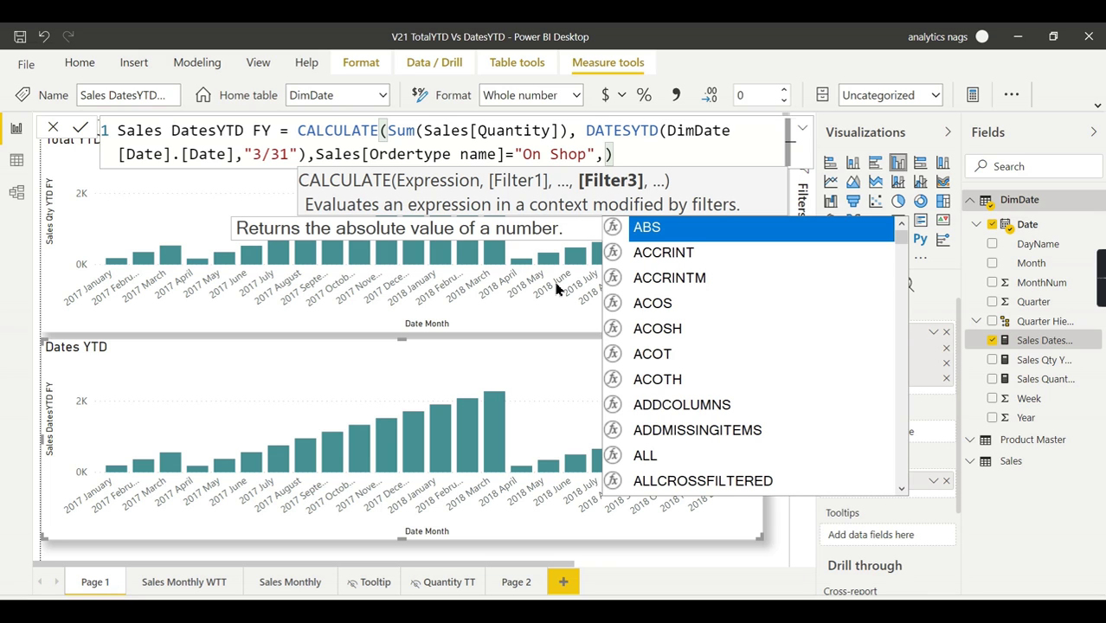
text(Sales)
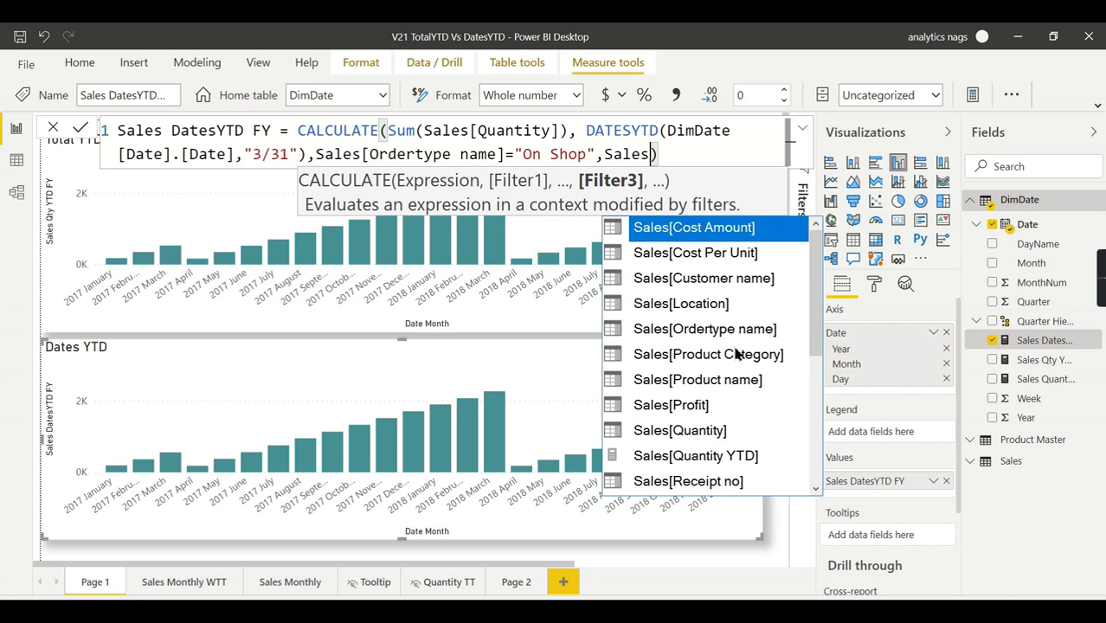
double_click(719, 381)
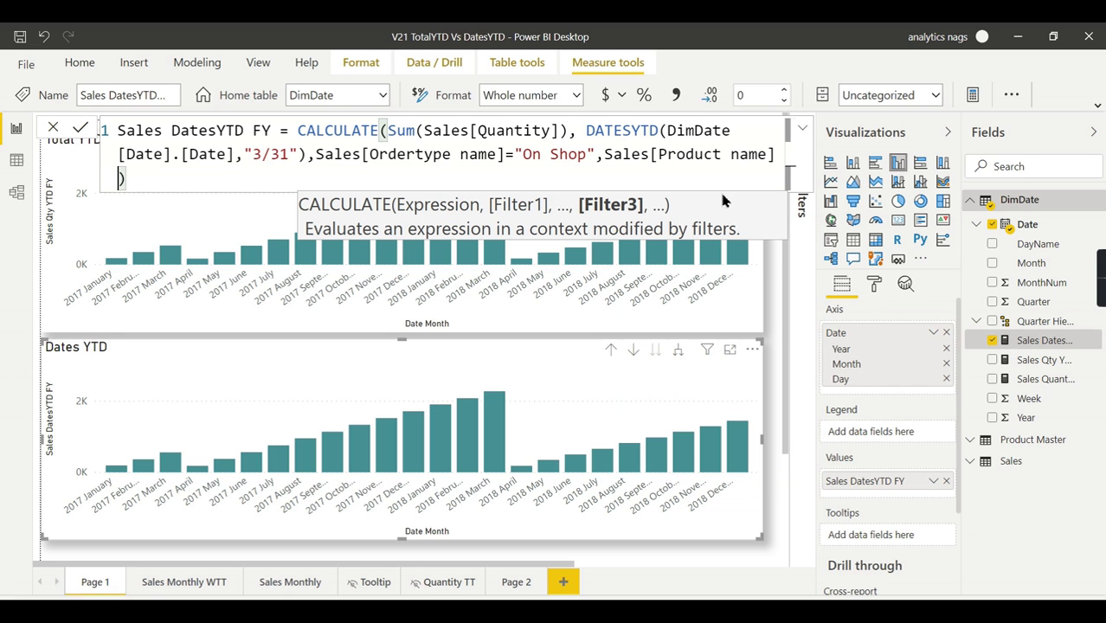
text(="Forma)
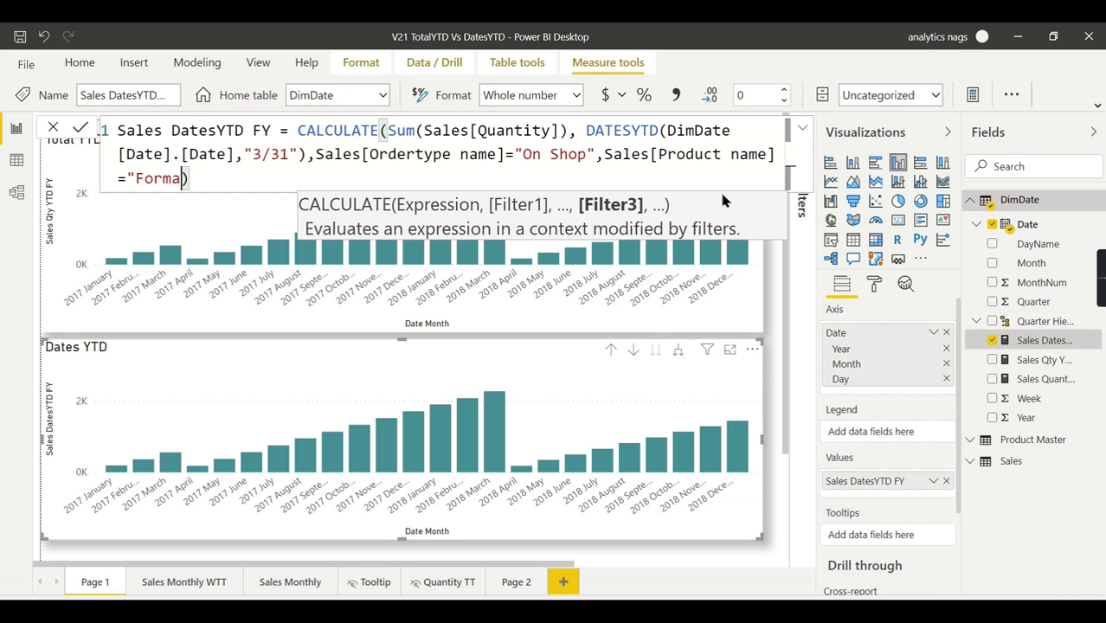
text(l"))
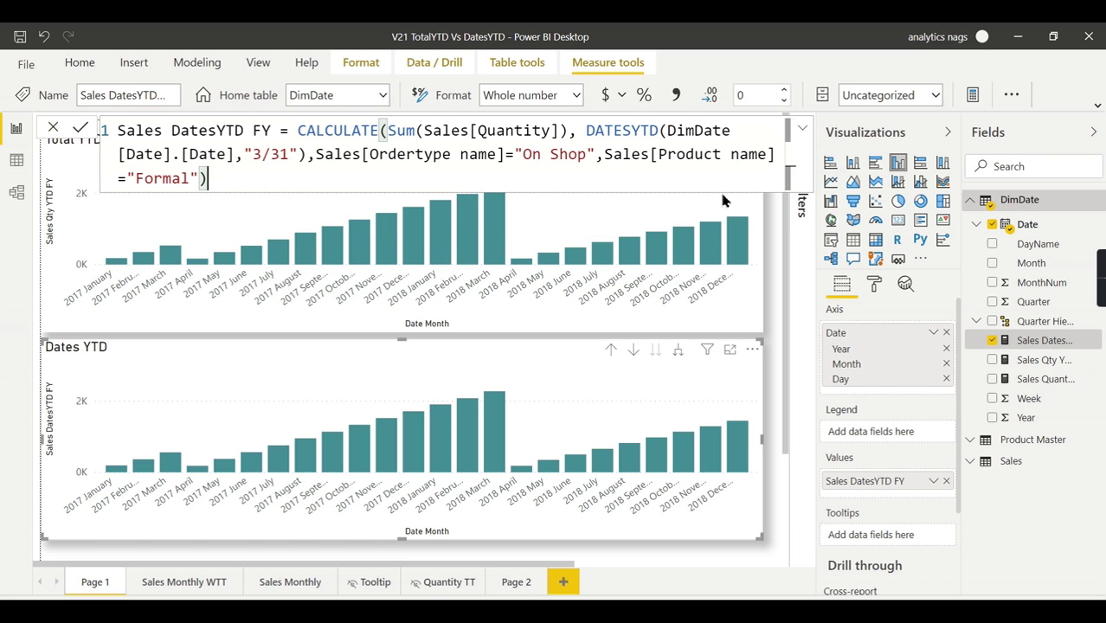
Commit the measure, then check the Product Category and Product name values in the Sales table's Data view.
key(Return)
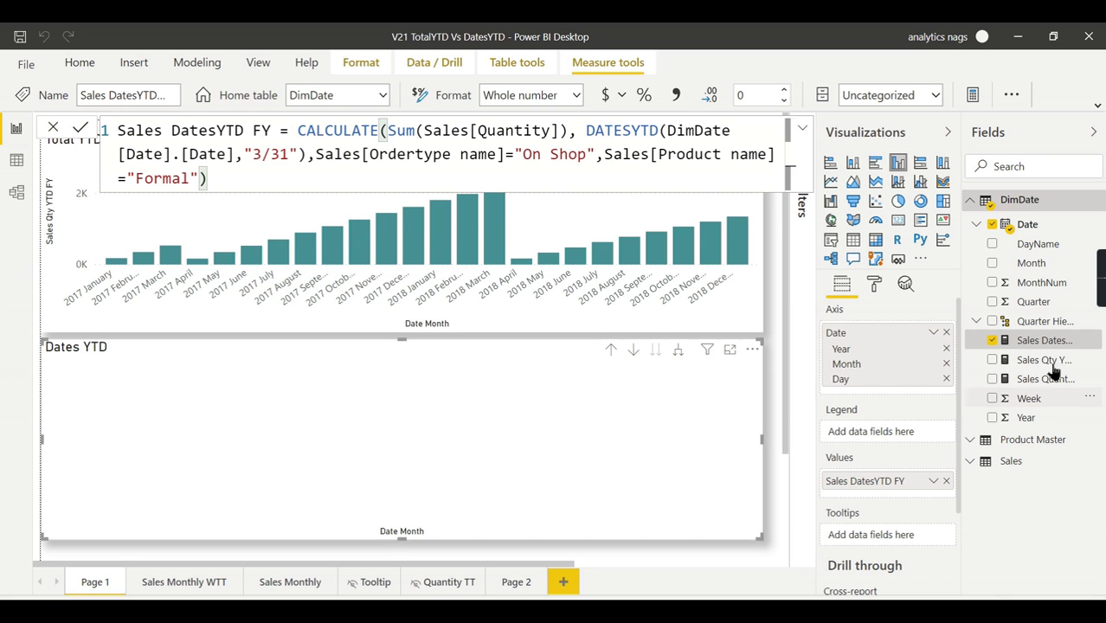
click(17, 159)
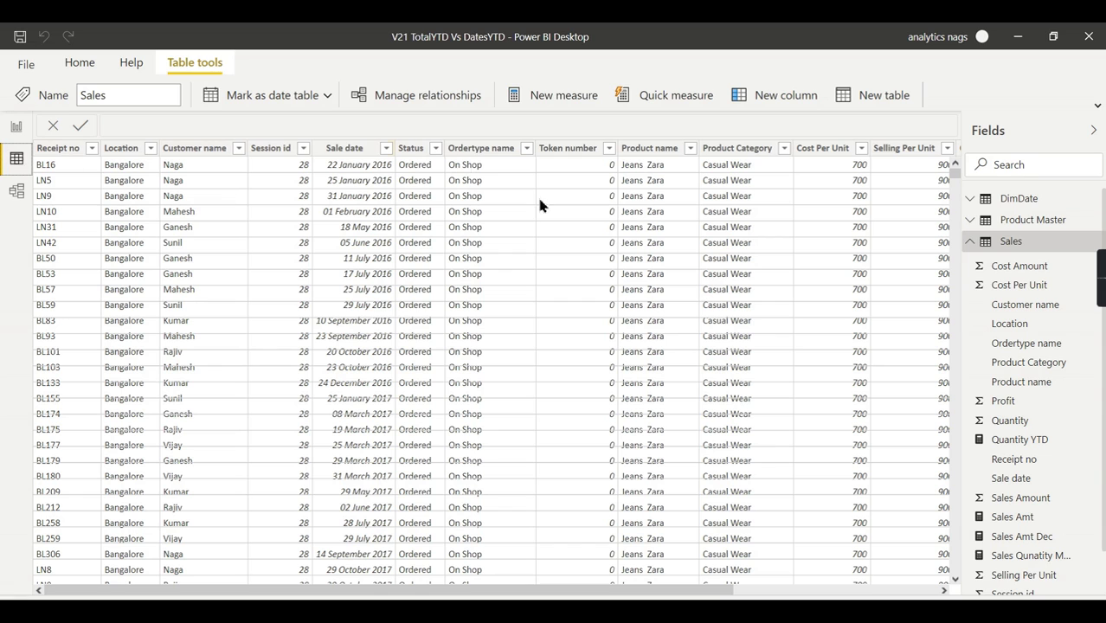
click(784, 149)
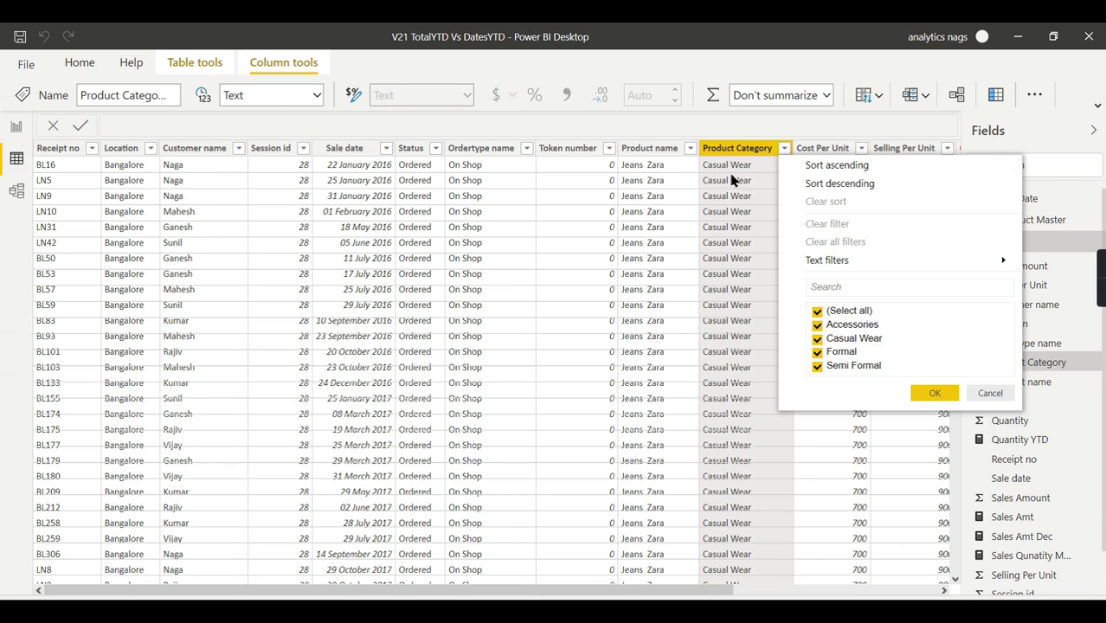
click(689, 148)
click(690, 148)
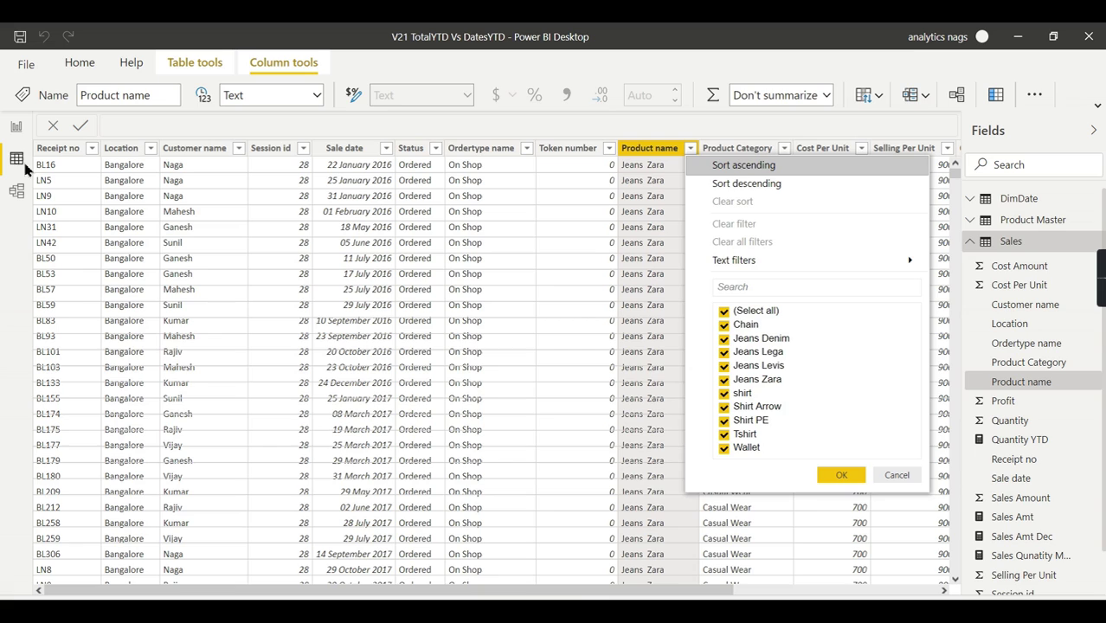
click(16, 128)
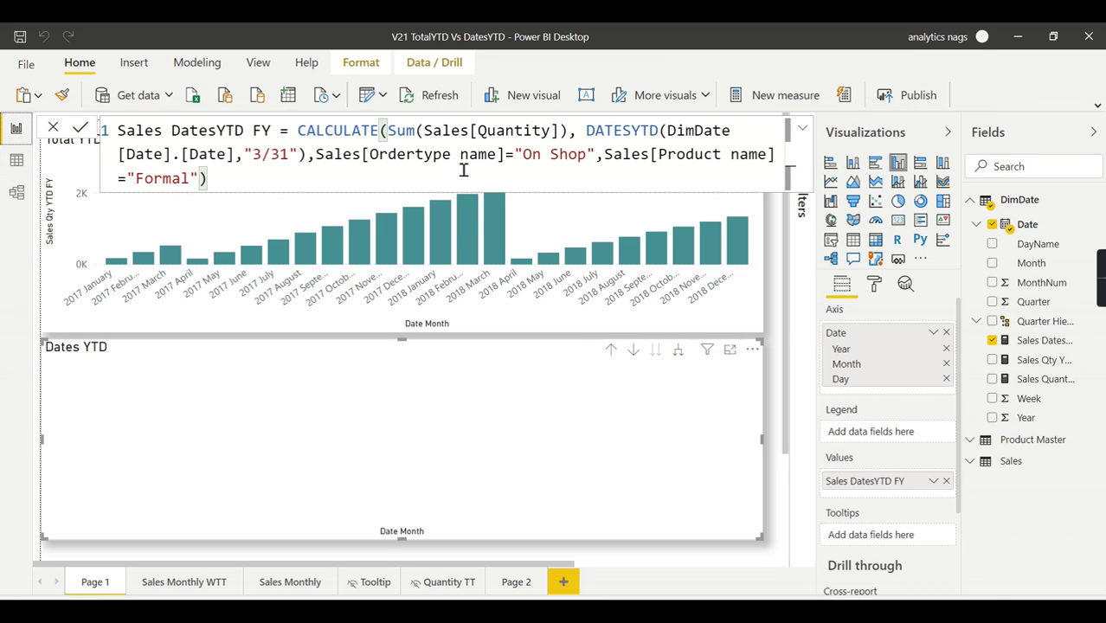
Change the "Formal" filter to use Sales[Product Category] and commit, showing 226 for 2018 March.
double_click(767, 156)
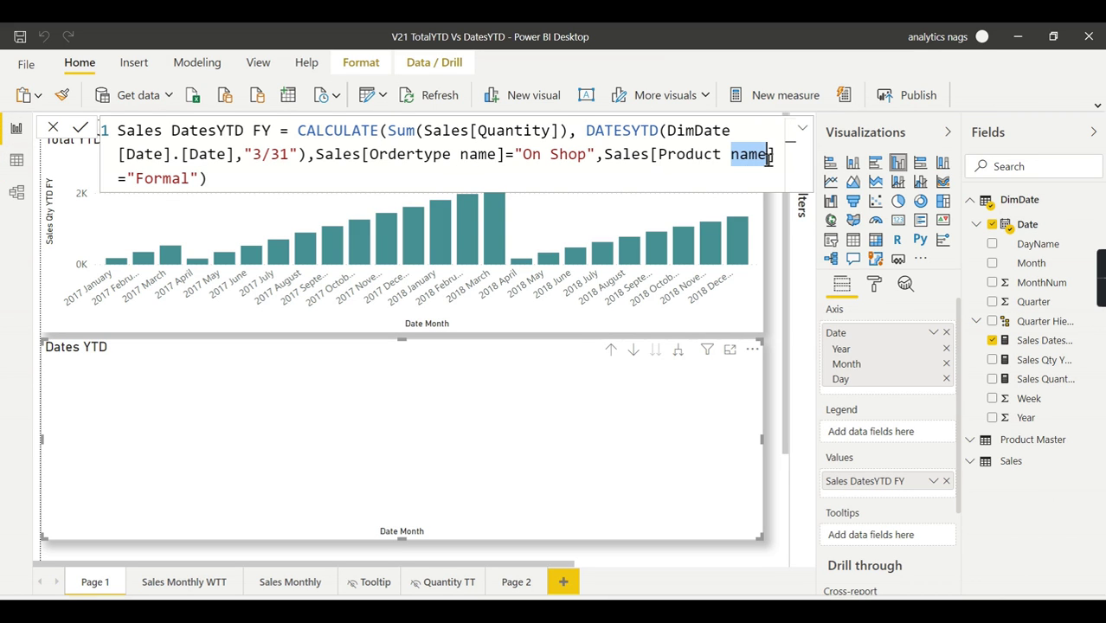
text(C)
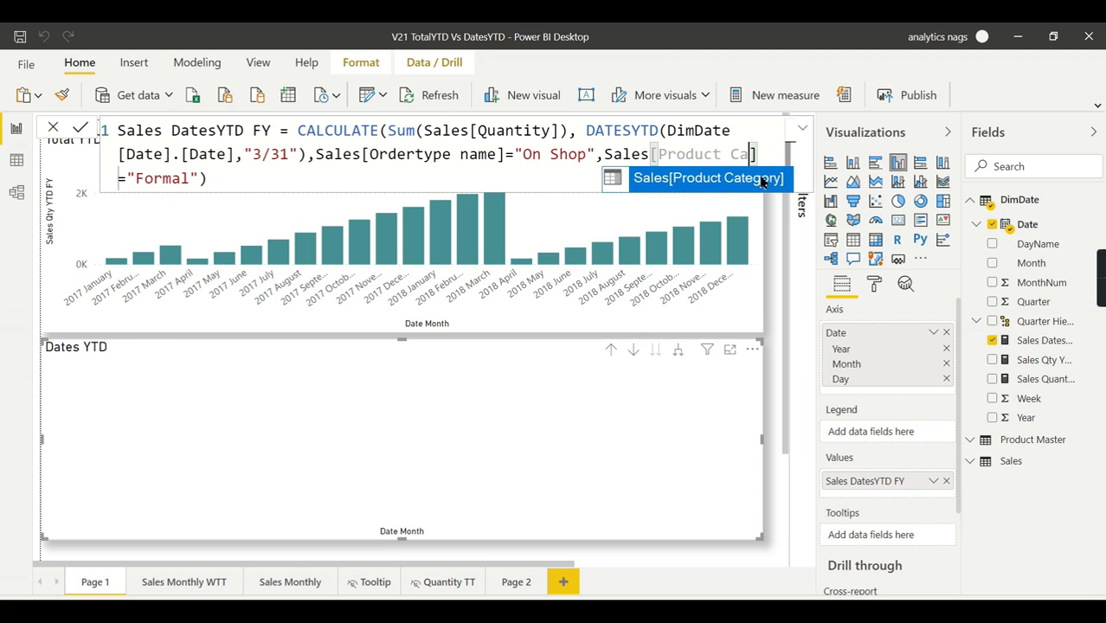
click(771, 178)
click(355, 184)
key(Return)
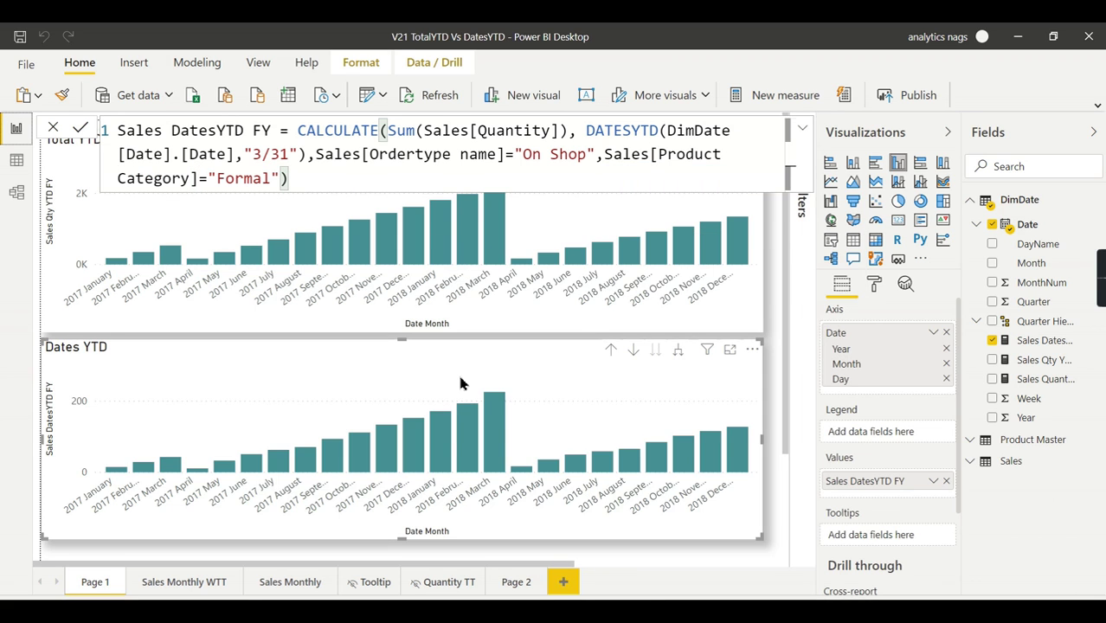
mouse_move(498, 424)
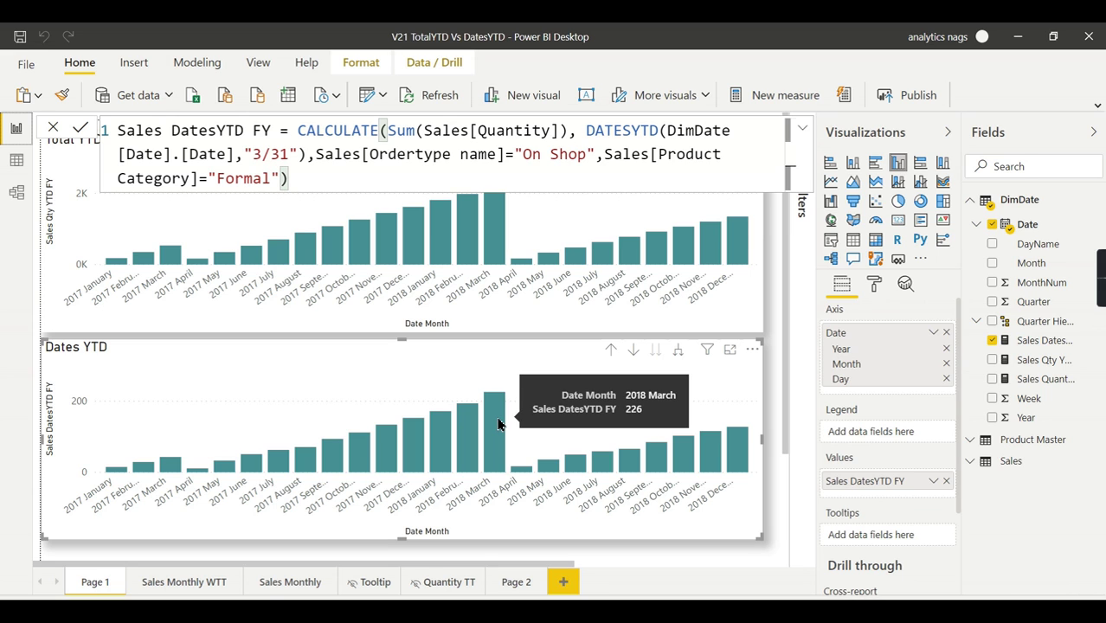
mouse_move(498, 247)
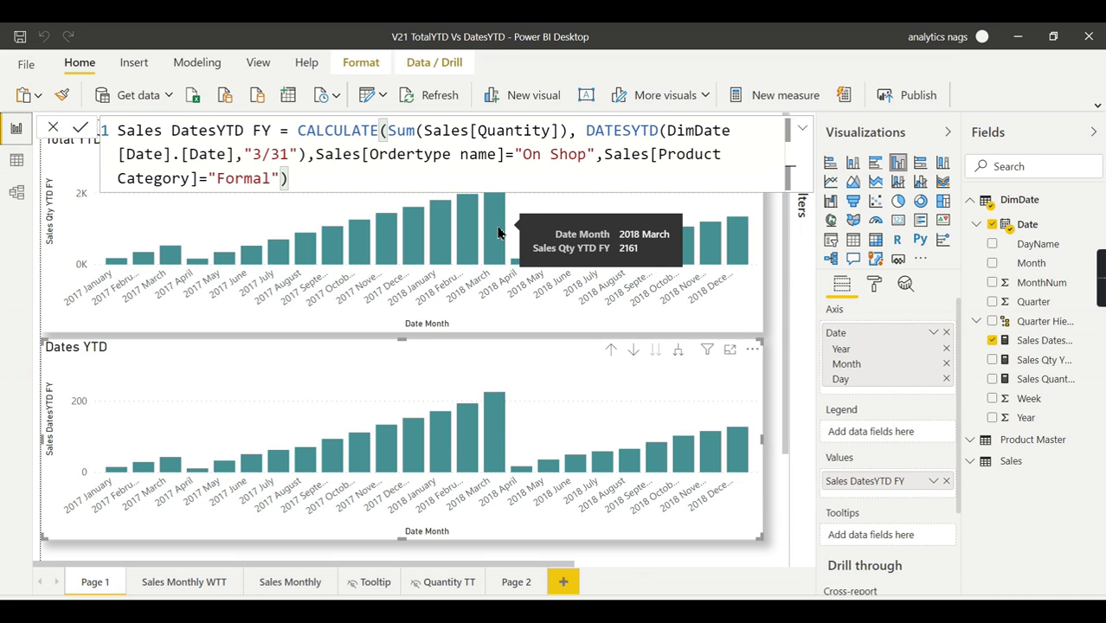
Compare the Sales Qty YTD FY and Sales DatesYTD FY formulas, ending on Sales Qty YTD FY.
click(1051, 360)
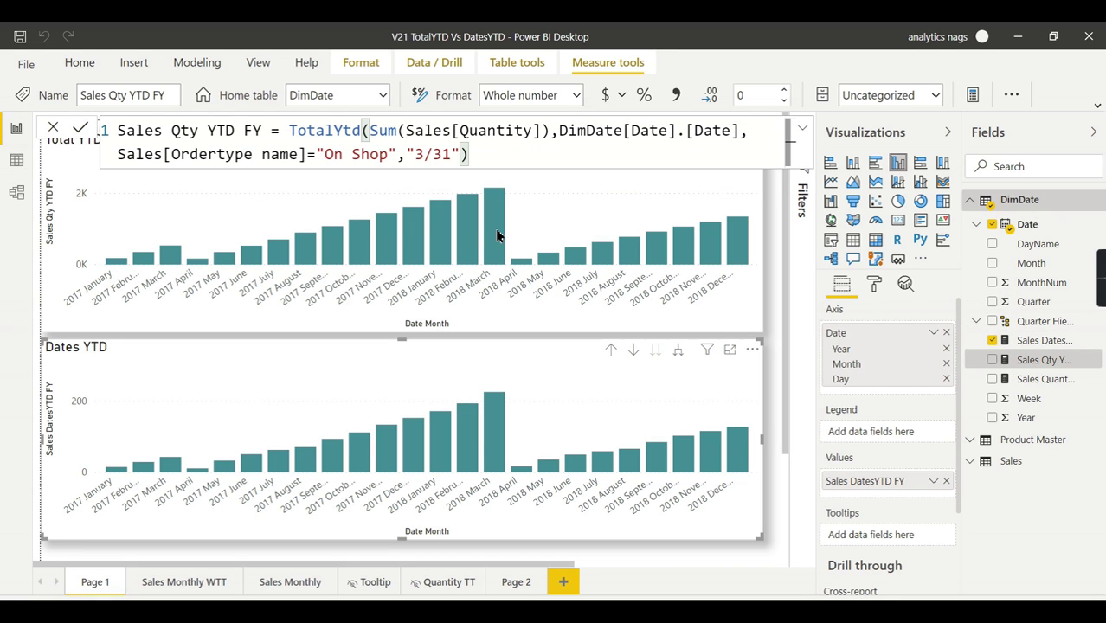
mouse_move(496, 234)
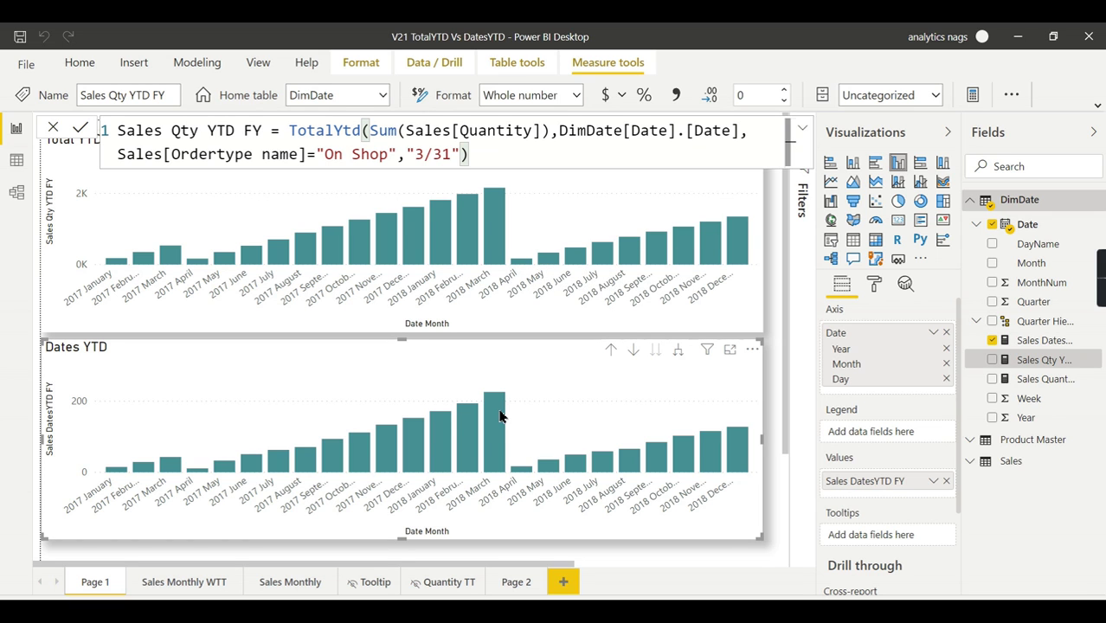
mouse_move(501, 416)
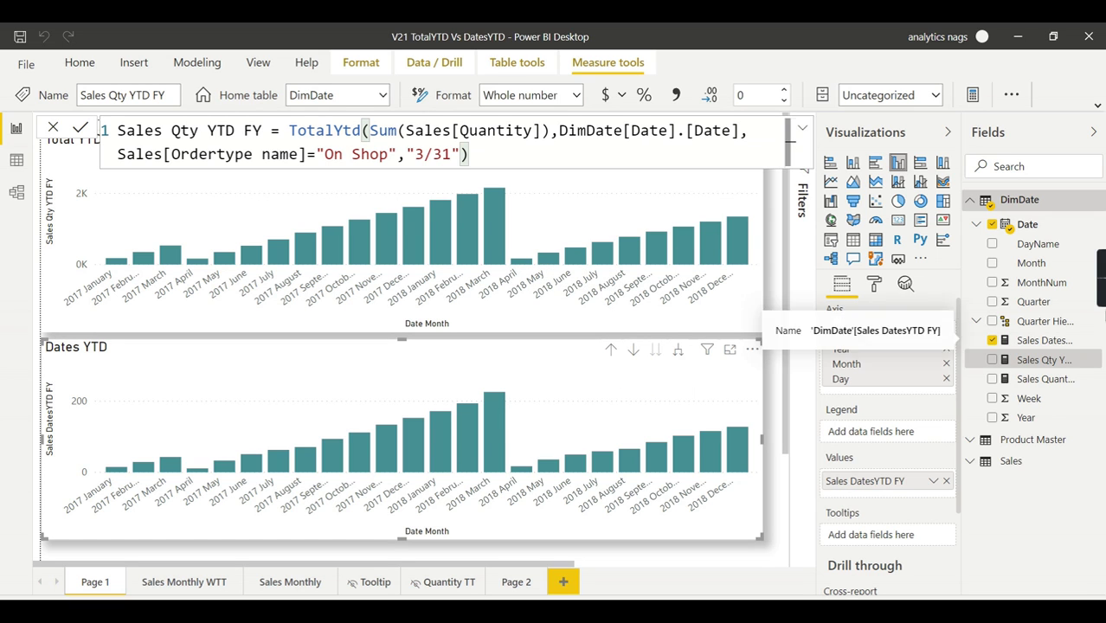
click(1043, 340)
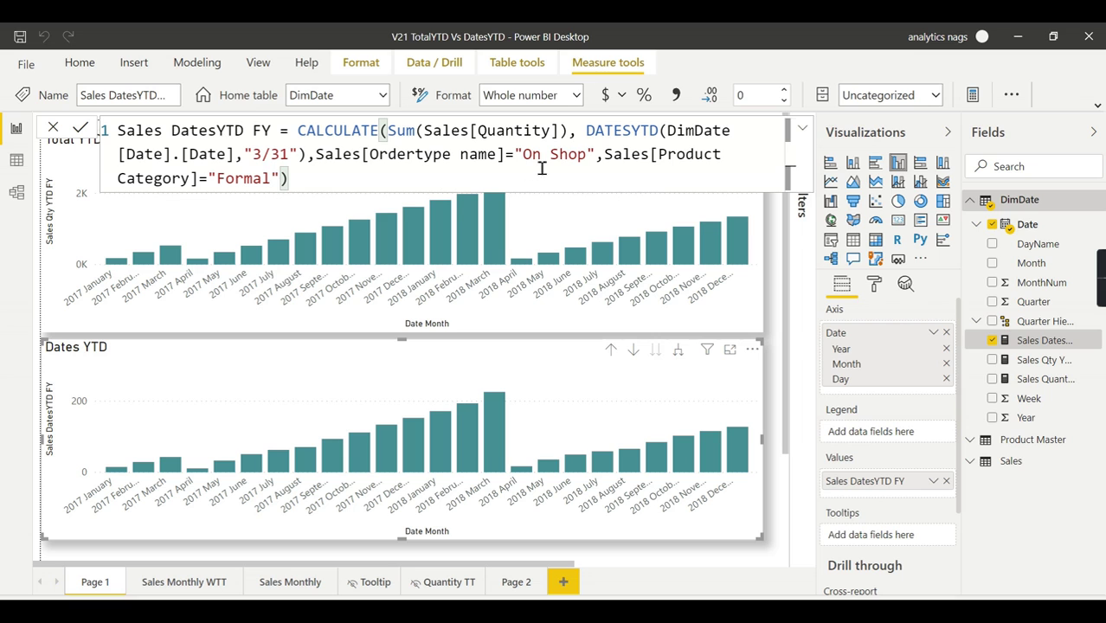
mouse_move(493, 430)
click(1047, 360)
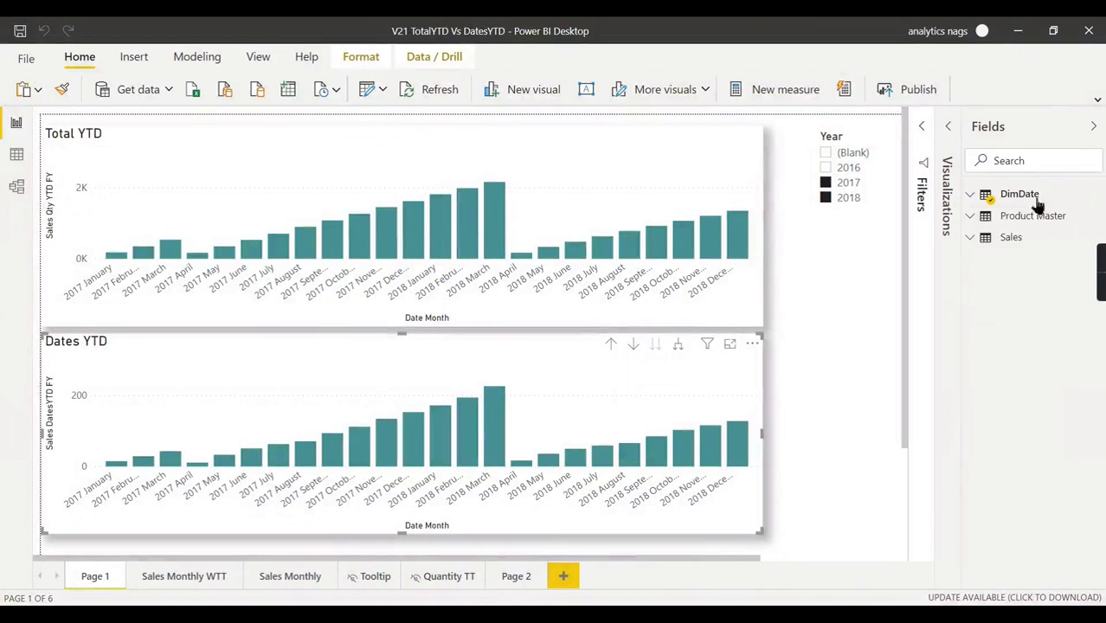
click(986, 194)
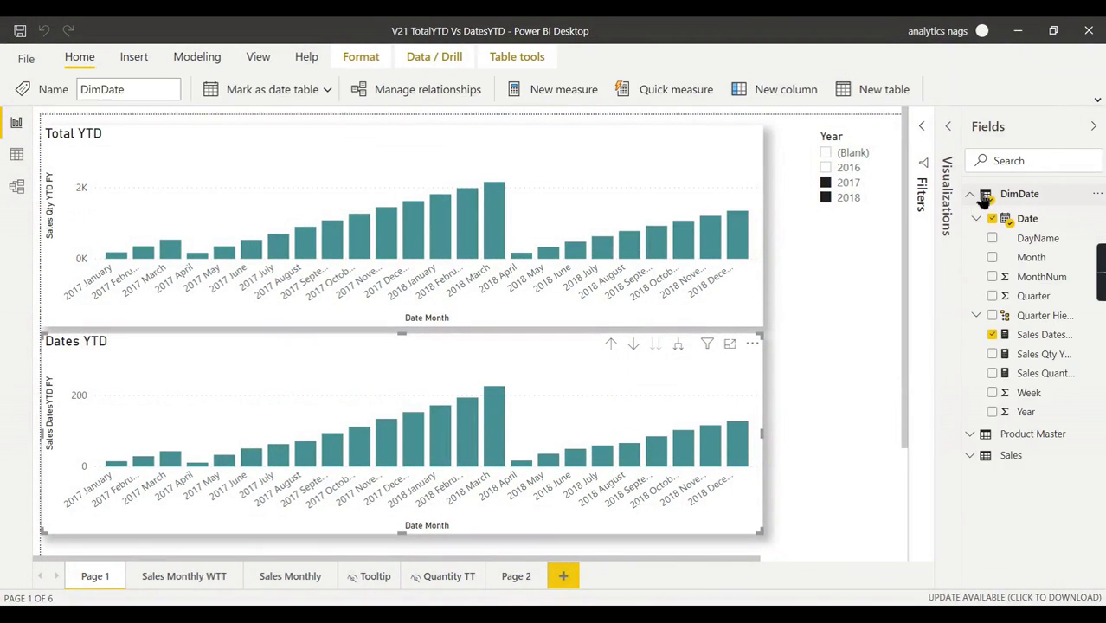
click(1025, 337)
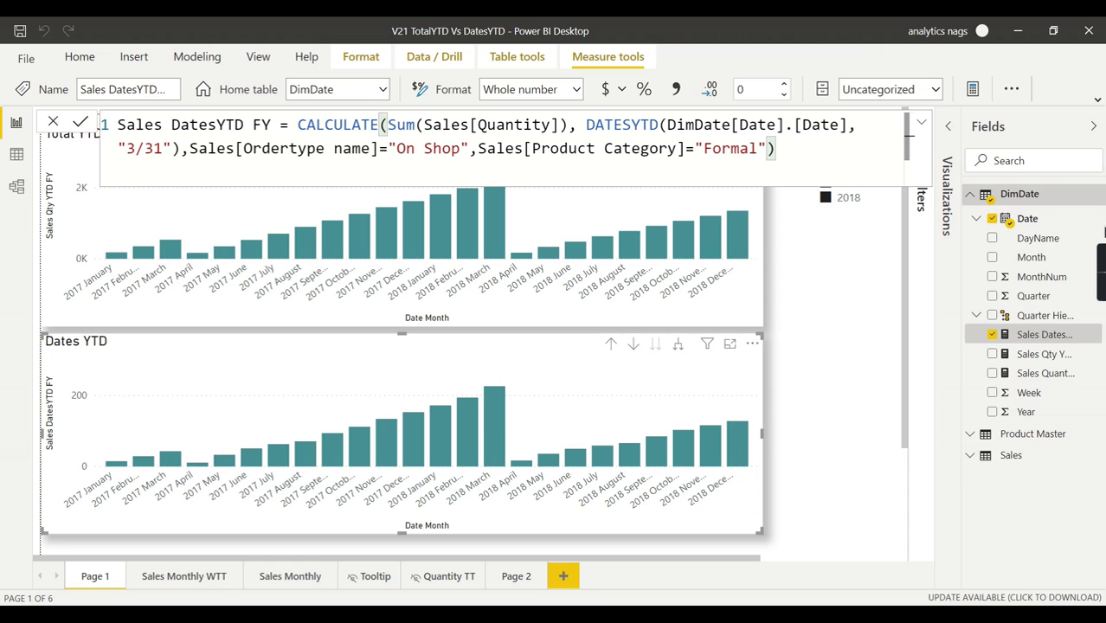
mouse_move(1101, 279)
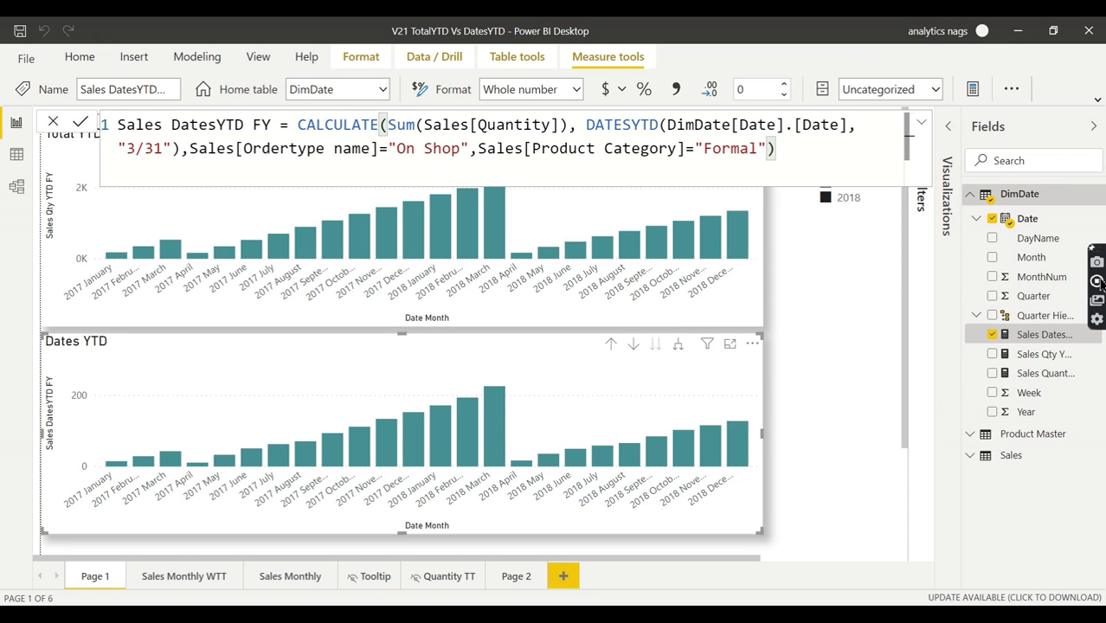